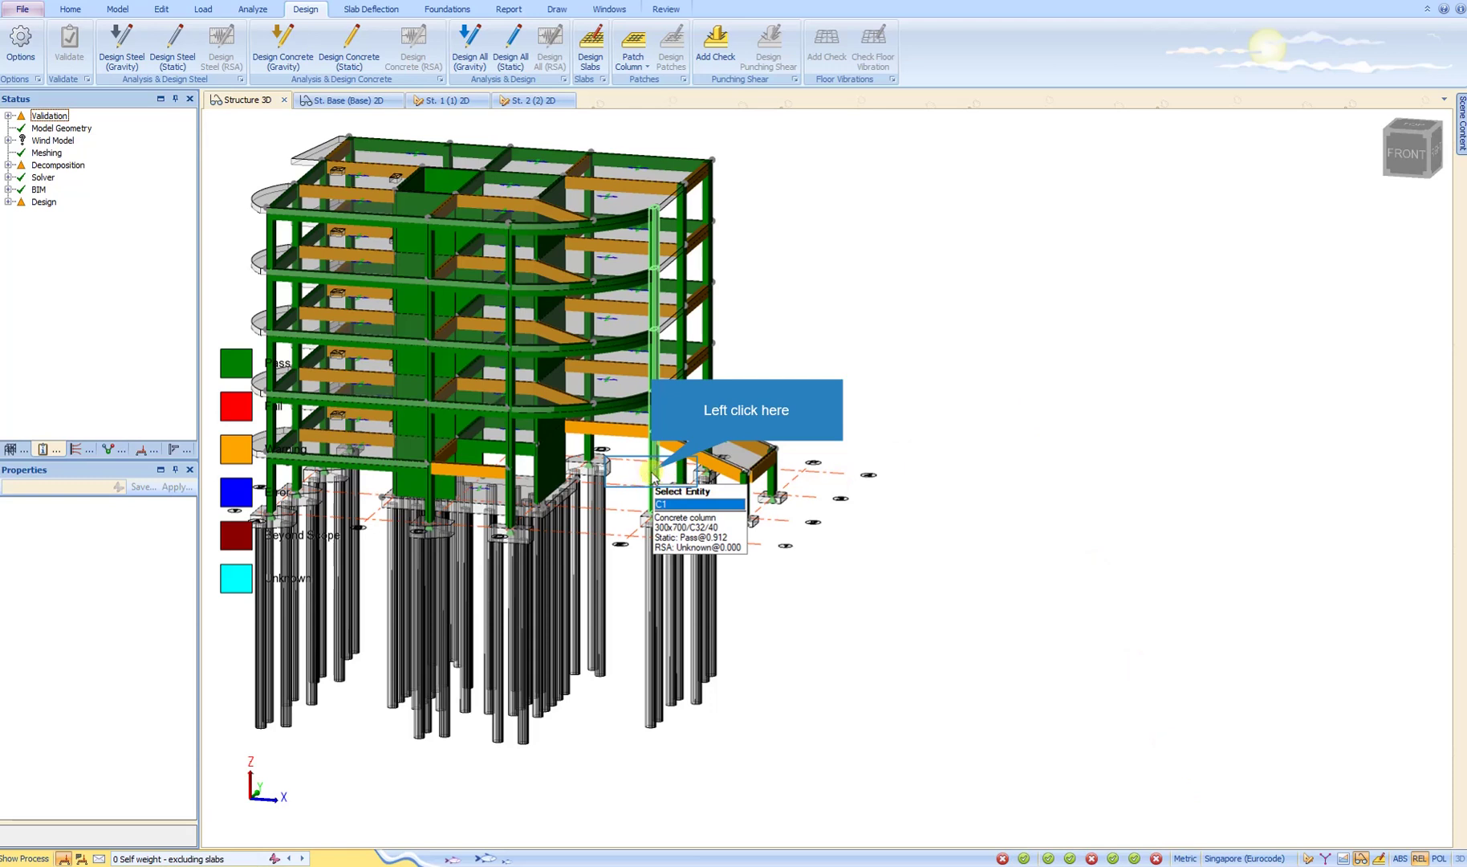
Step: Run a static member check on column C1 to see its longitudinal bars summary for all five stacks
click(652, 474)
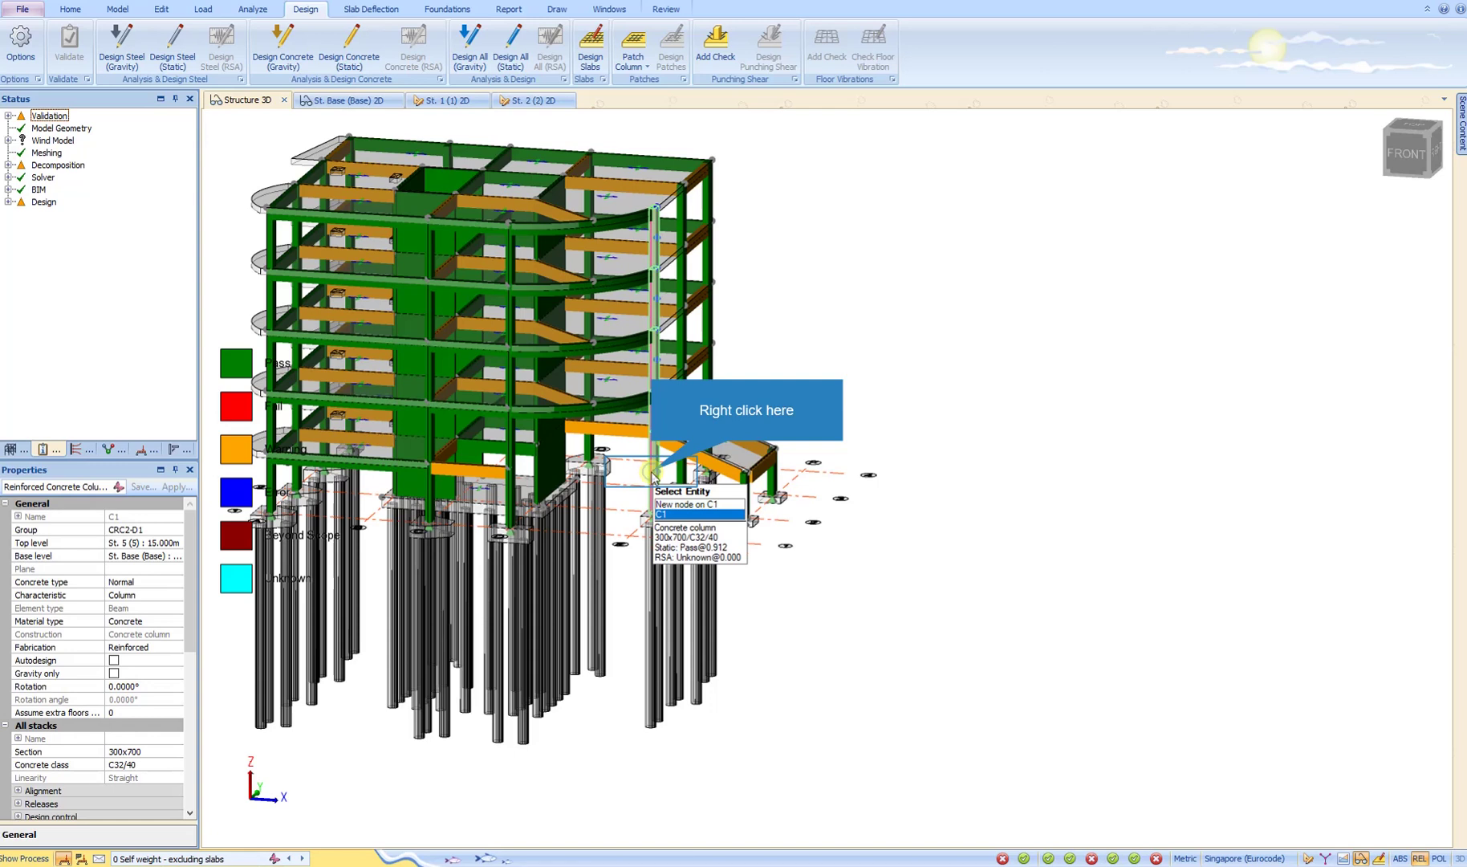
right_click(652, 474)
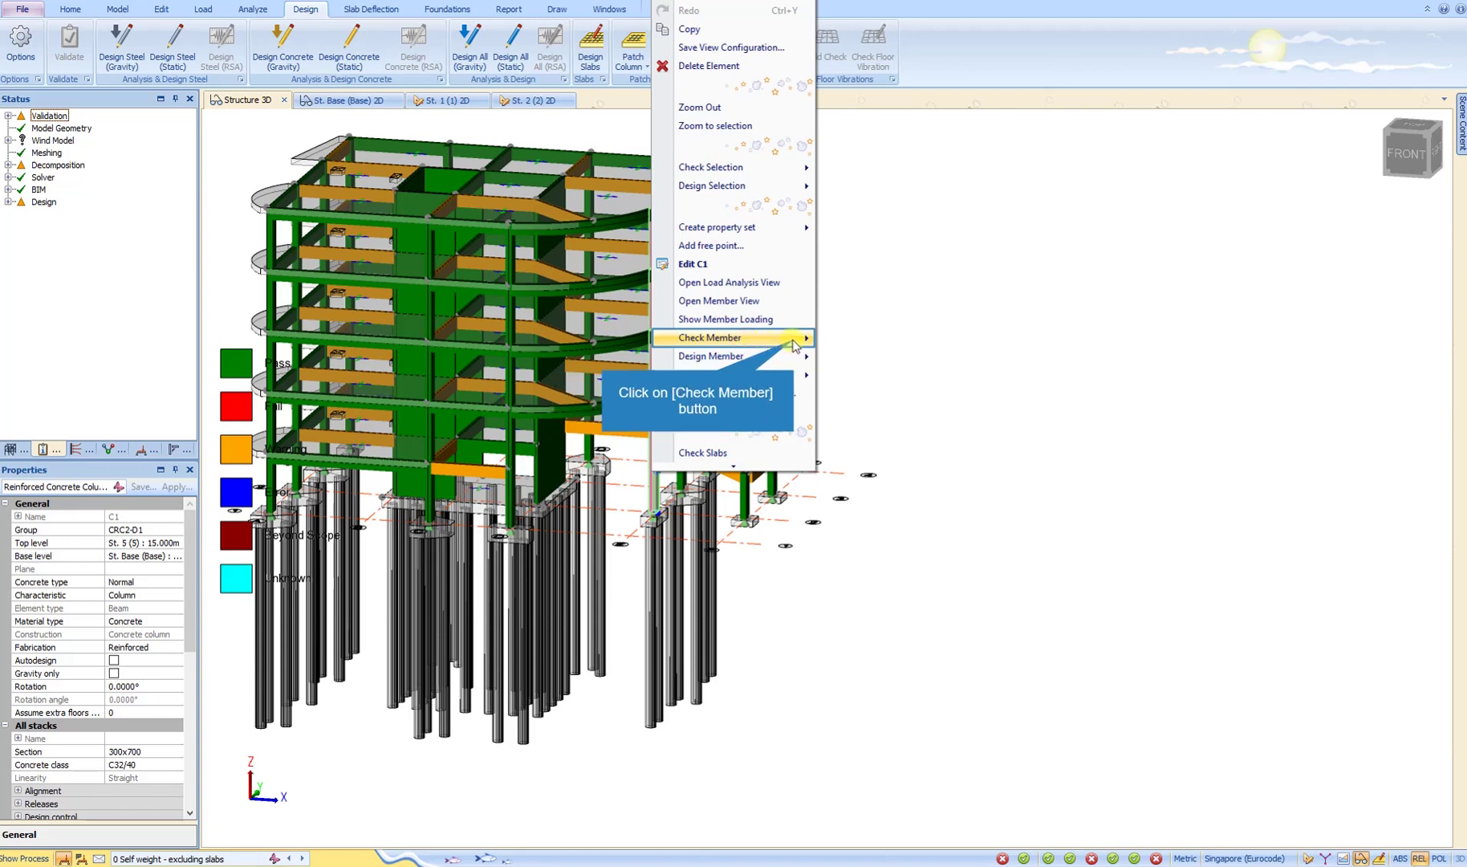
click(796, 343)
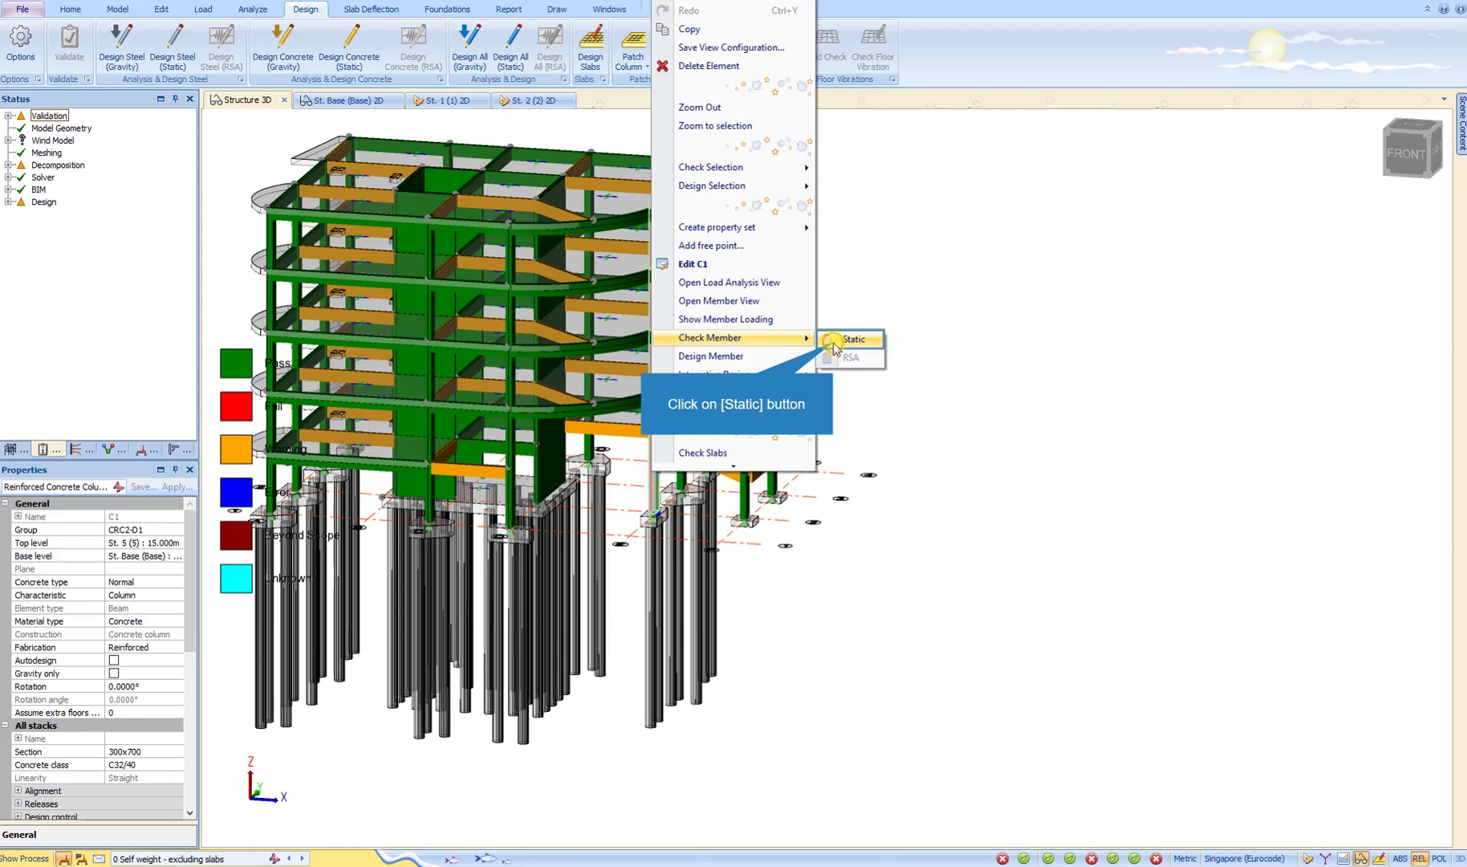
click(832, 345)
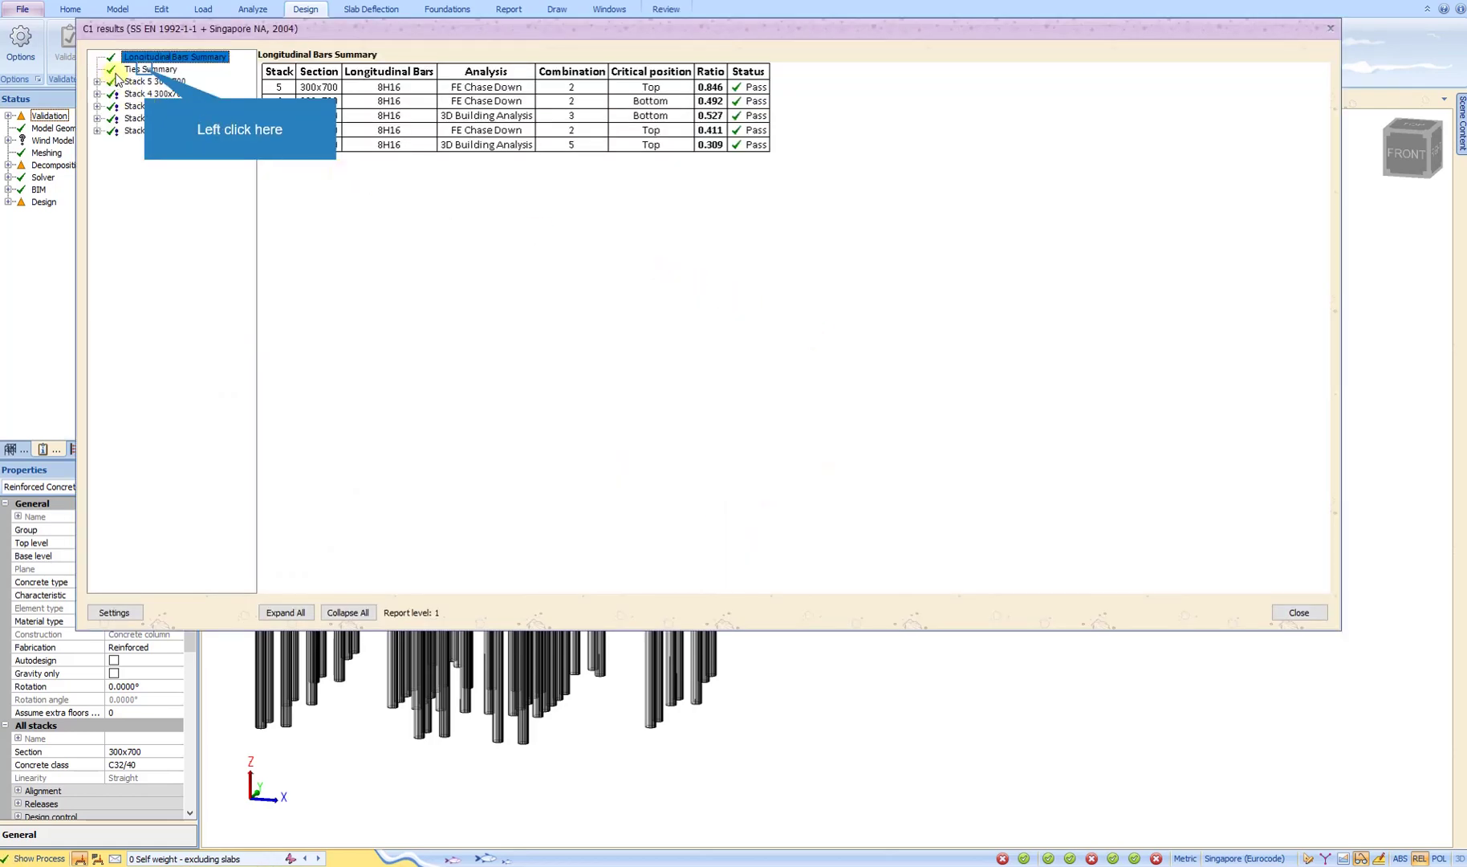
Step: Drill into stack 5's FE Chase Down combination 2 top check (ratio 0.846), then close the results
click(146, 70)
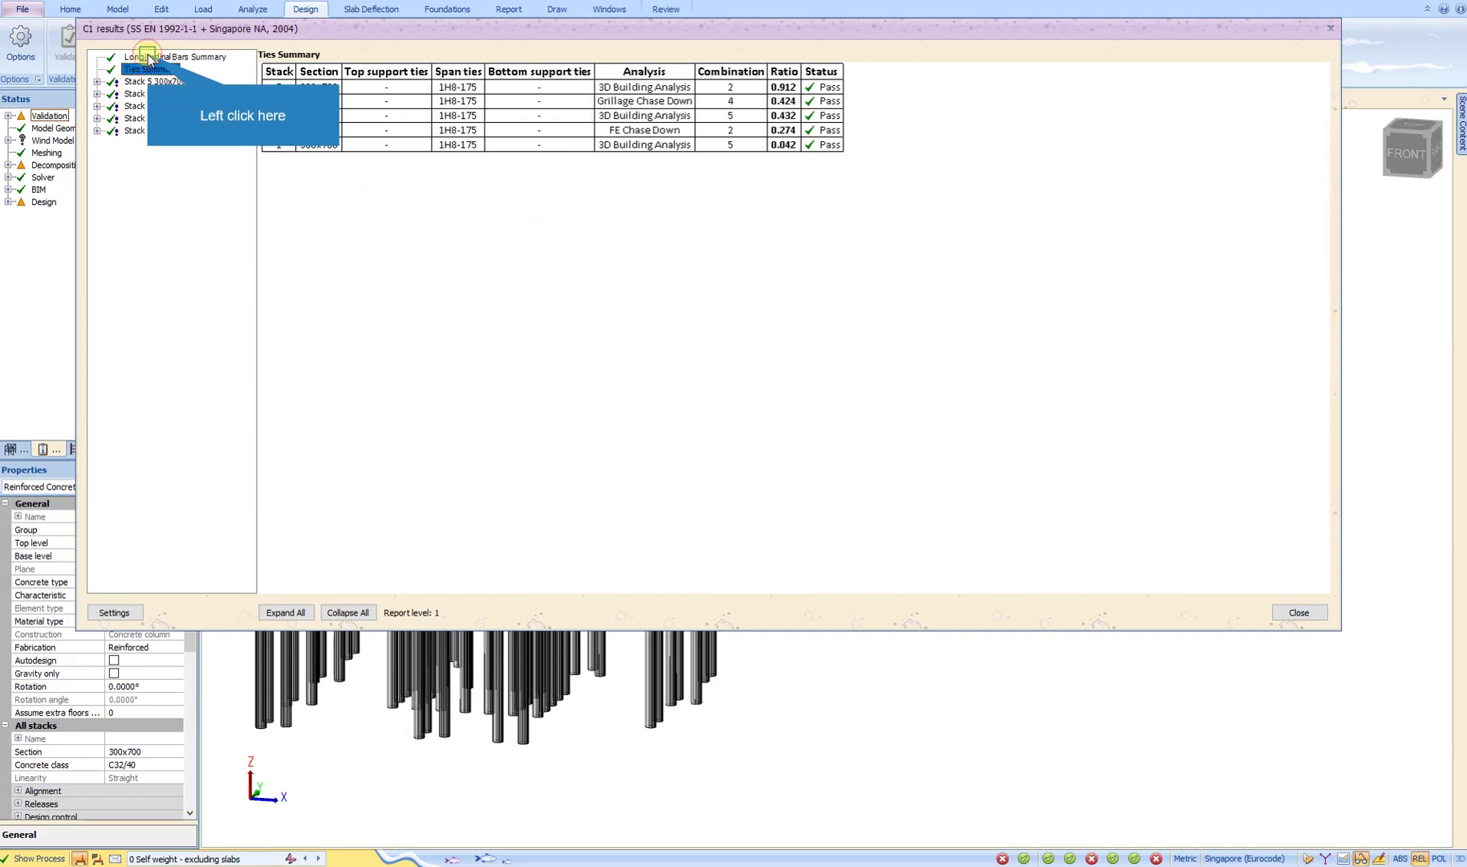
click(148, 58)
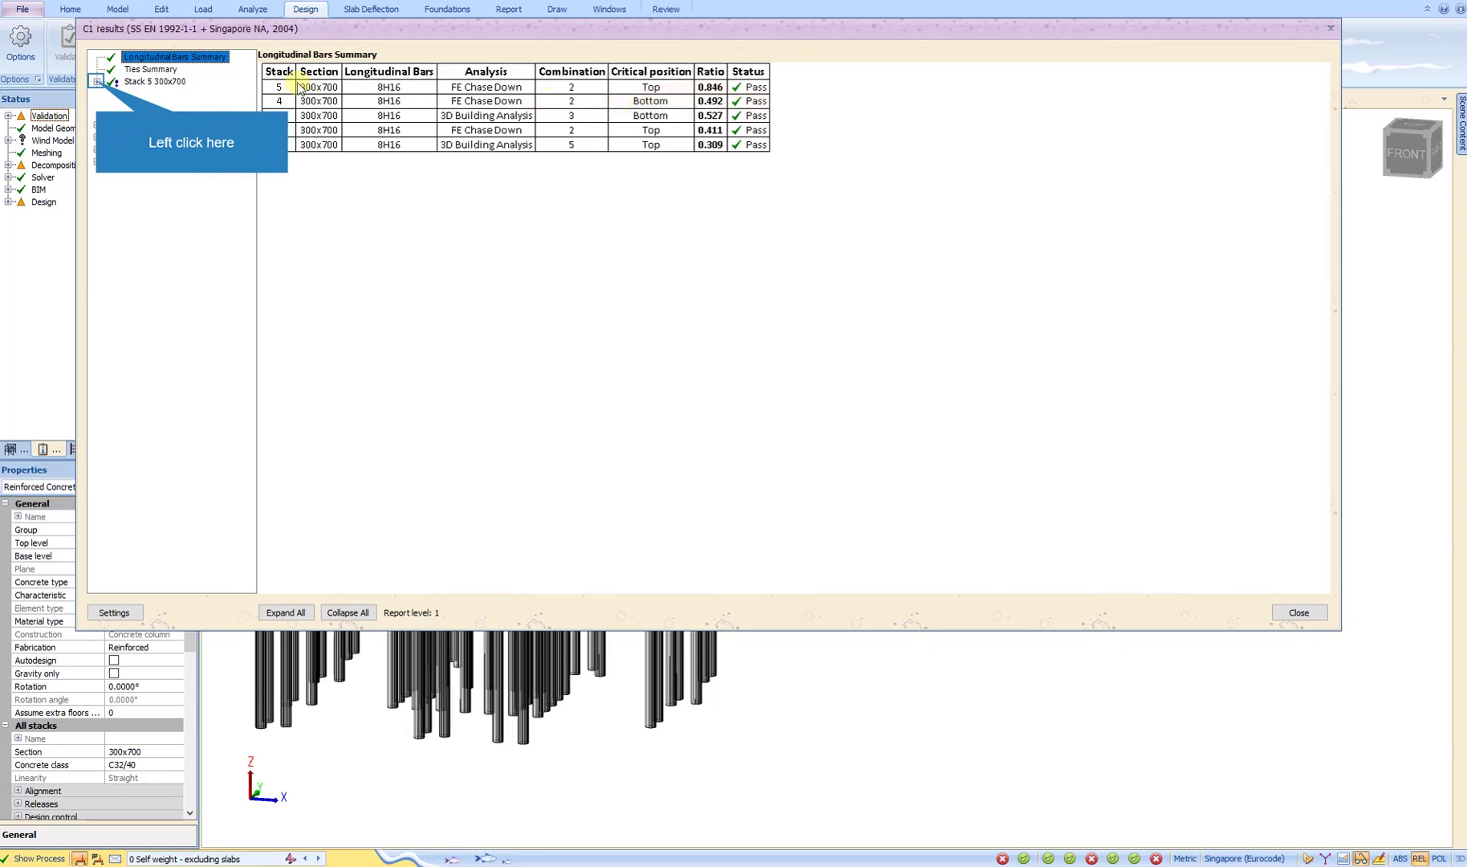
click(97, 81)
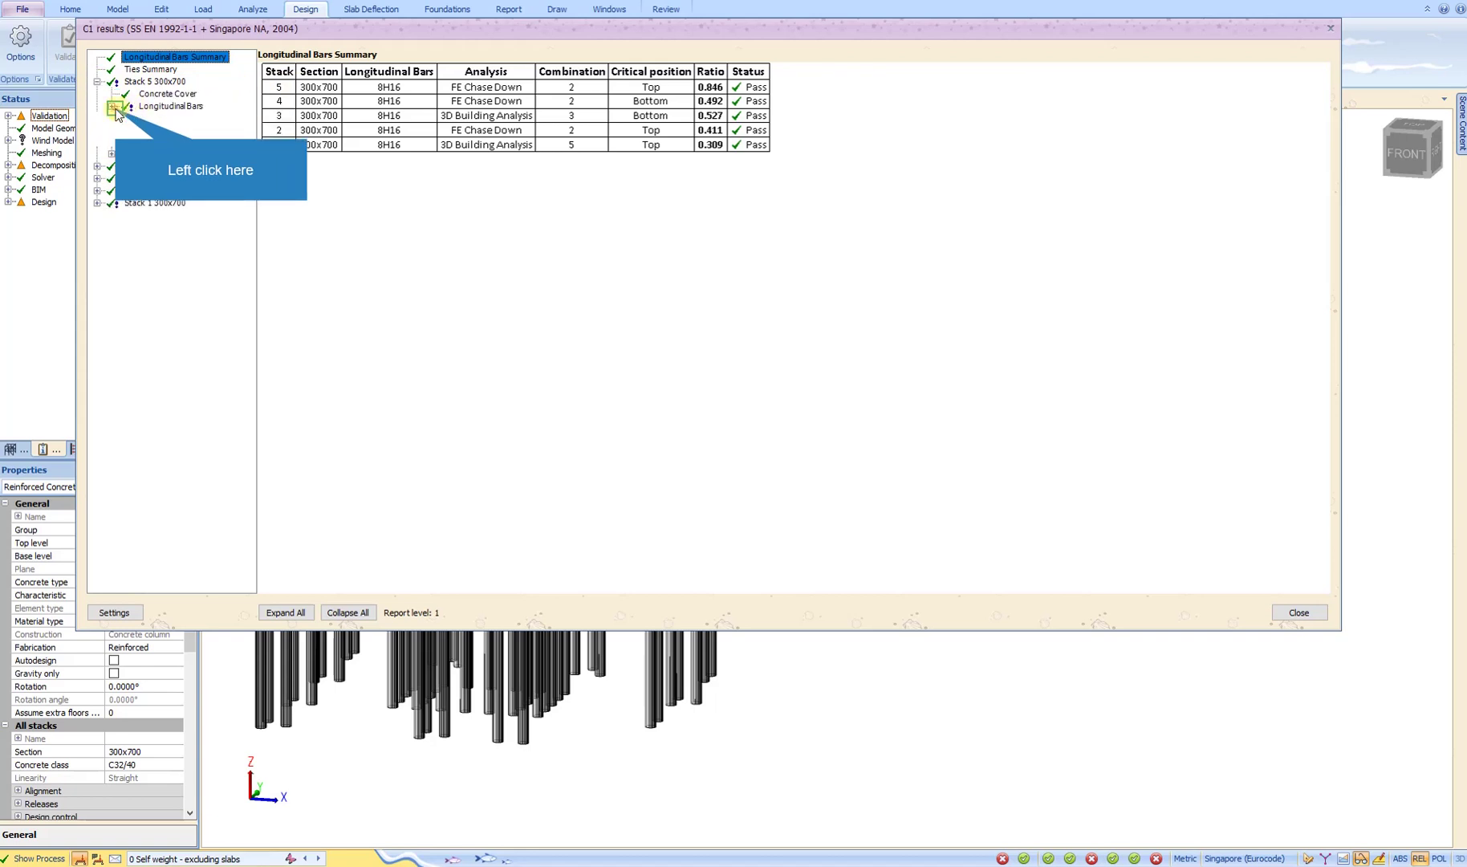
click(112, 107)
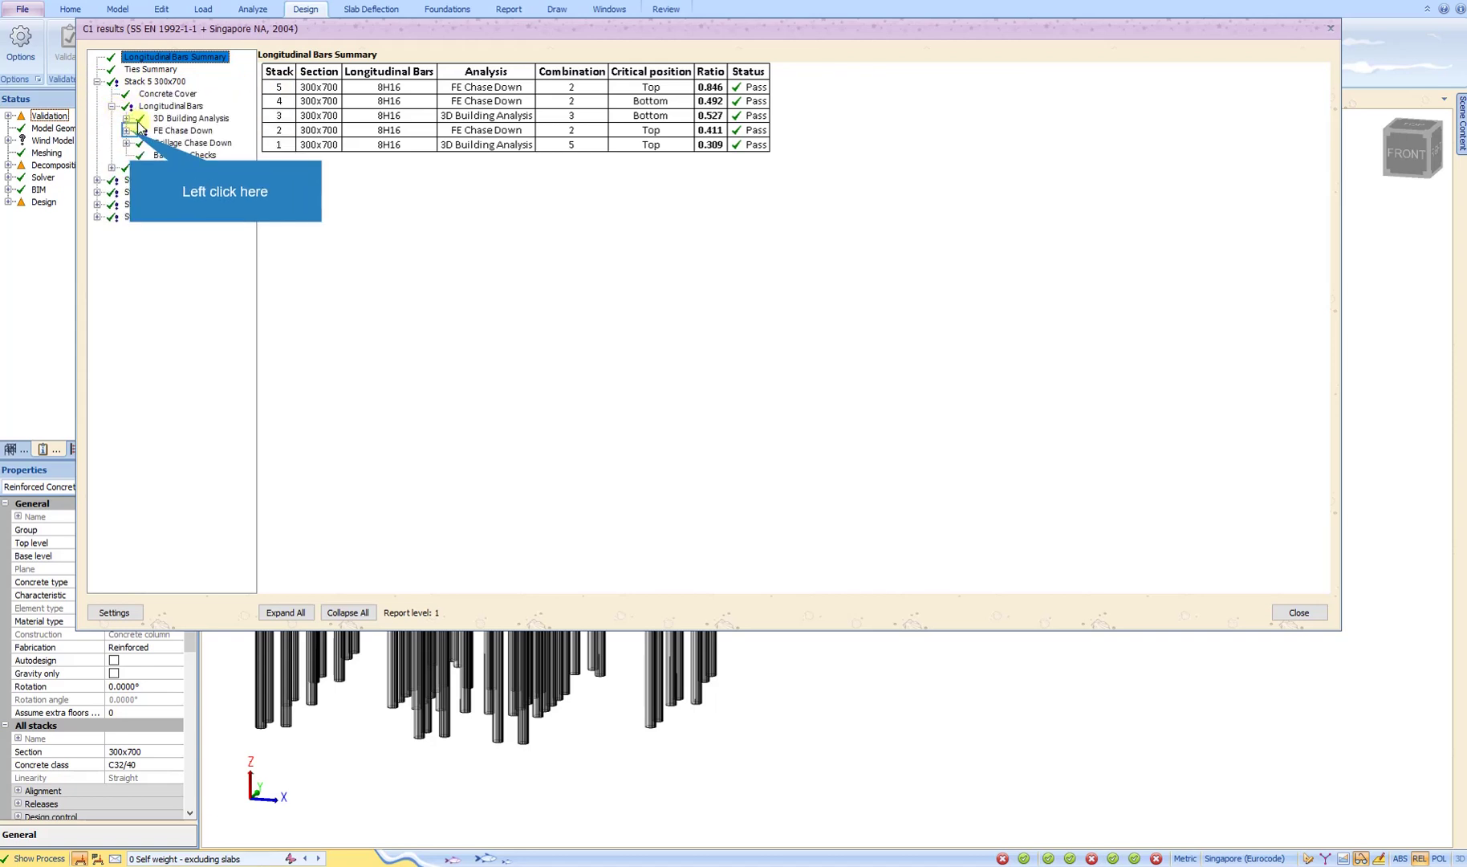
click(127, 131)
click(165, 156)
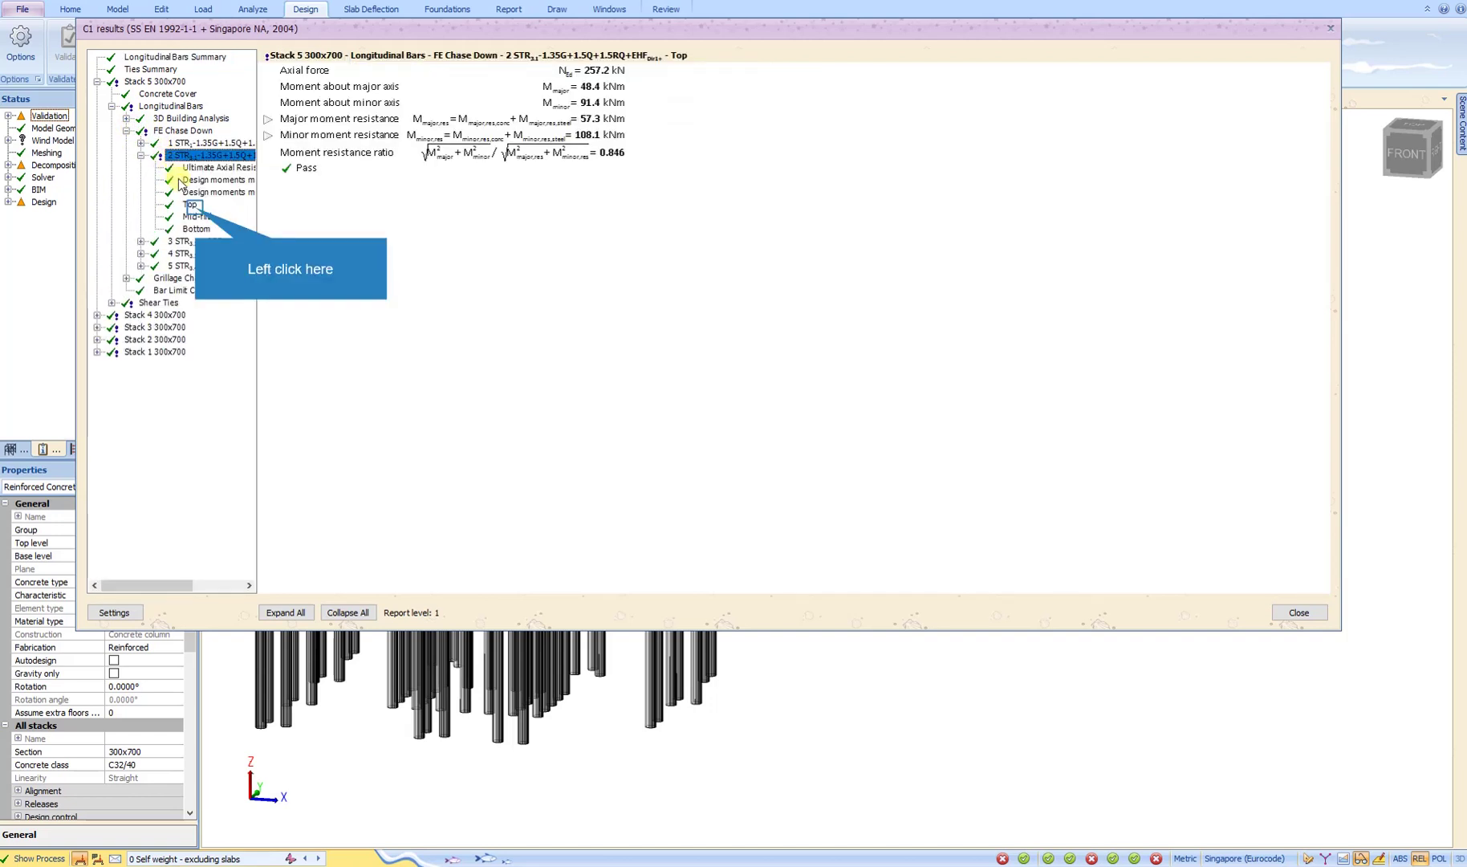
click(192, 207)
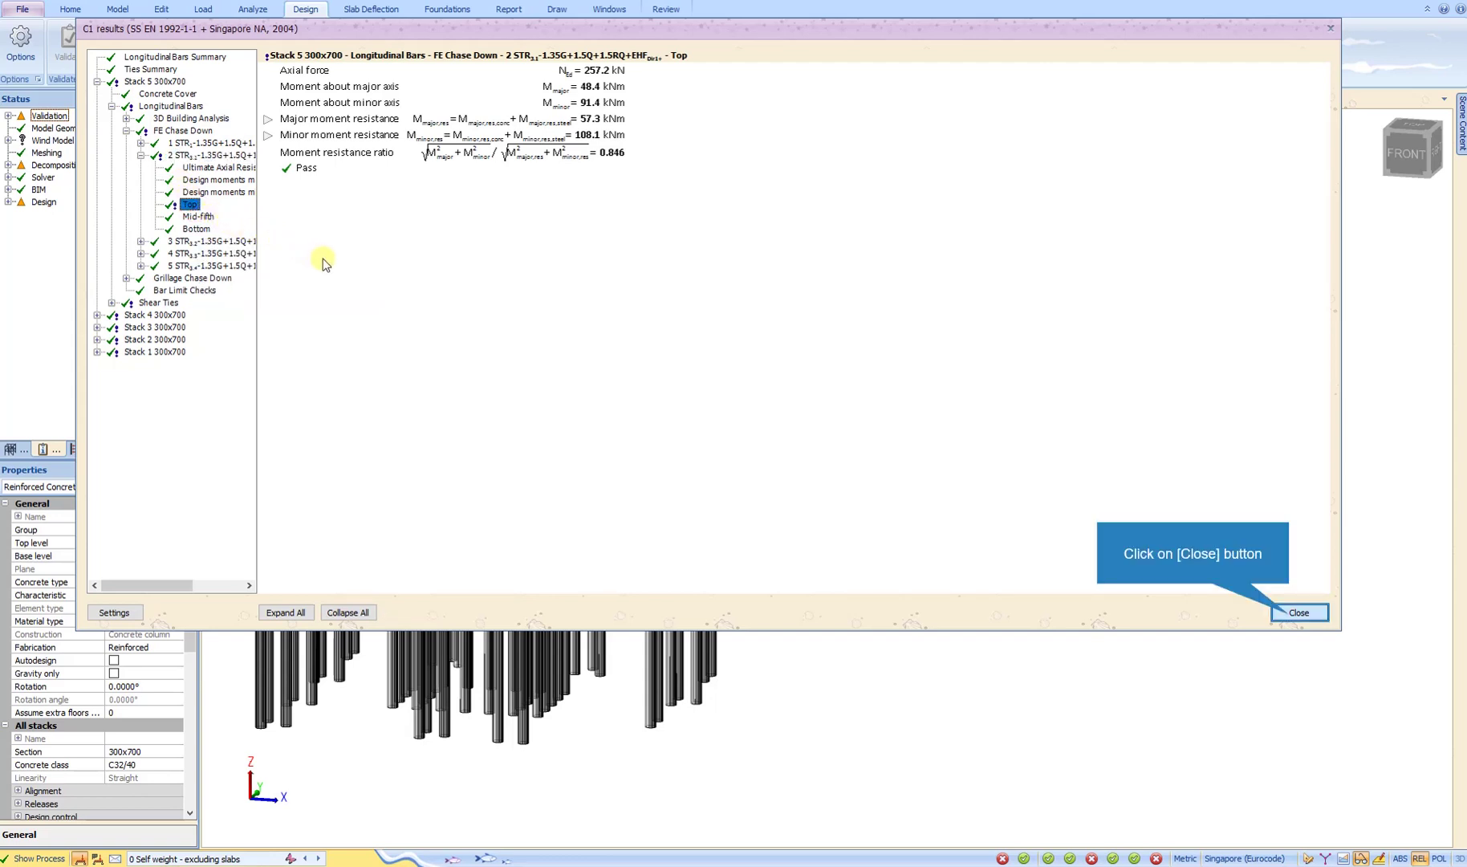
click(1294, 615)
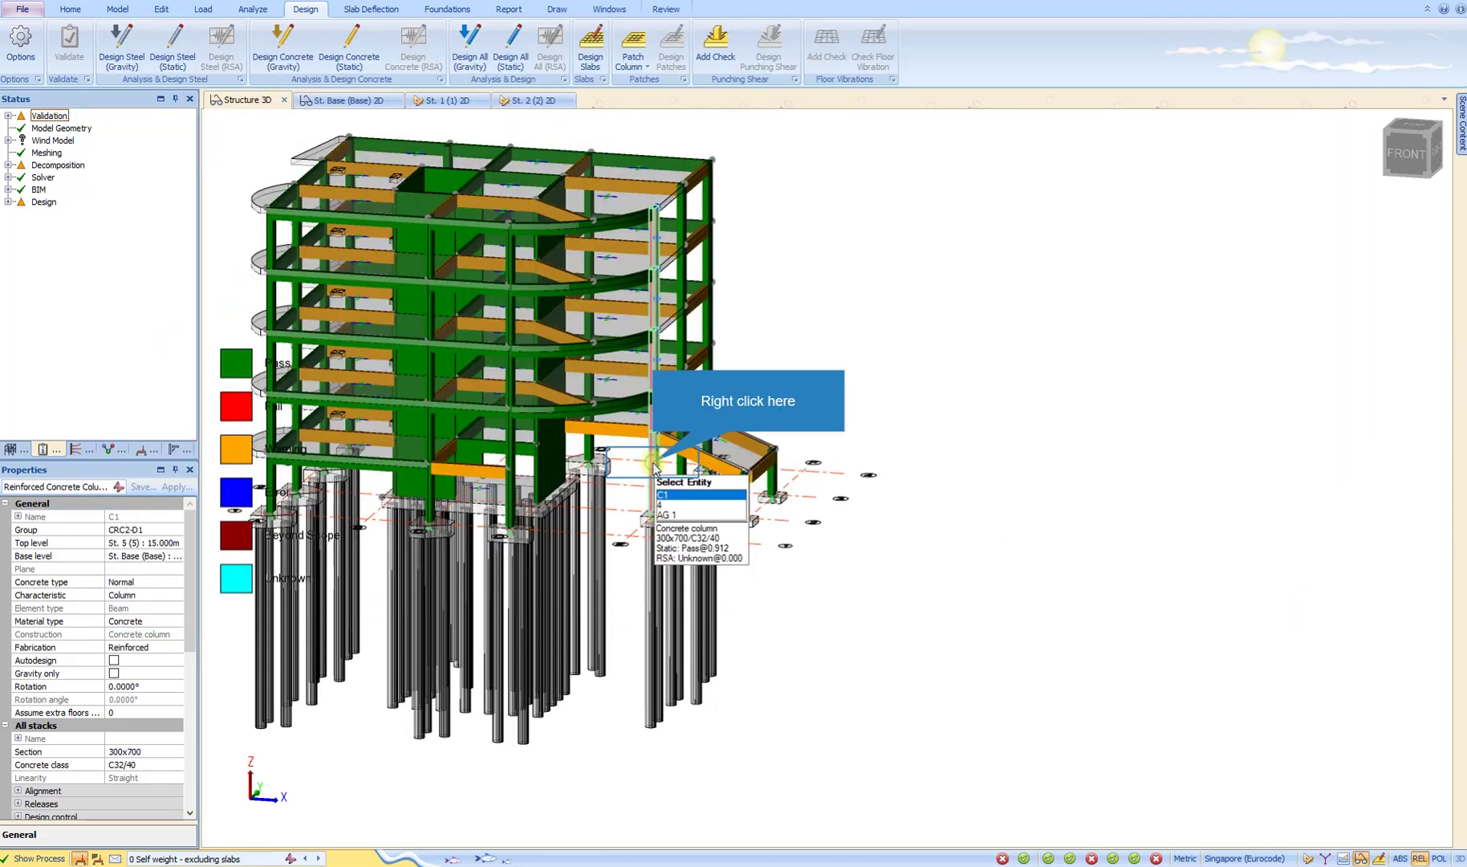
Step: Start interactive static design of column C1, showing its 300x700 section and bar layout
right_click(654, 465)
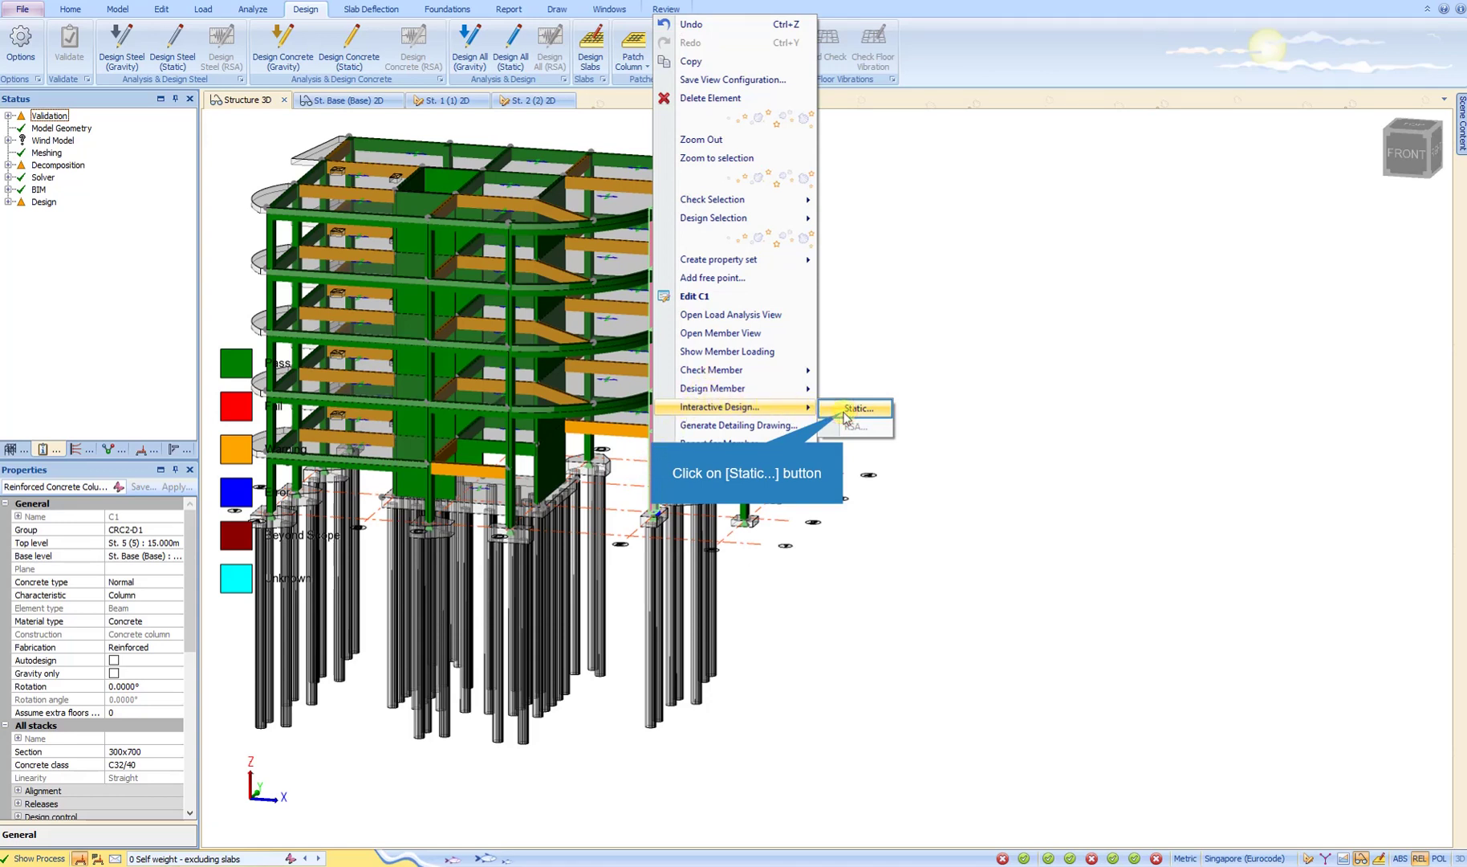
click(844, 416)
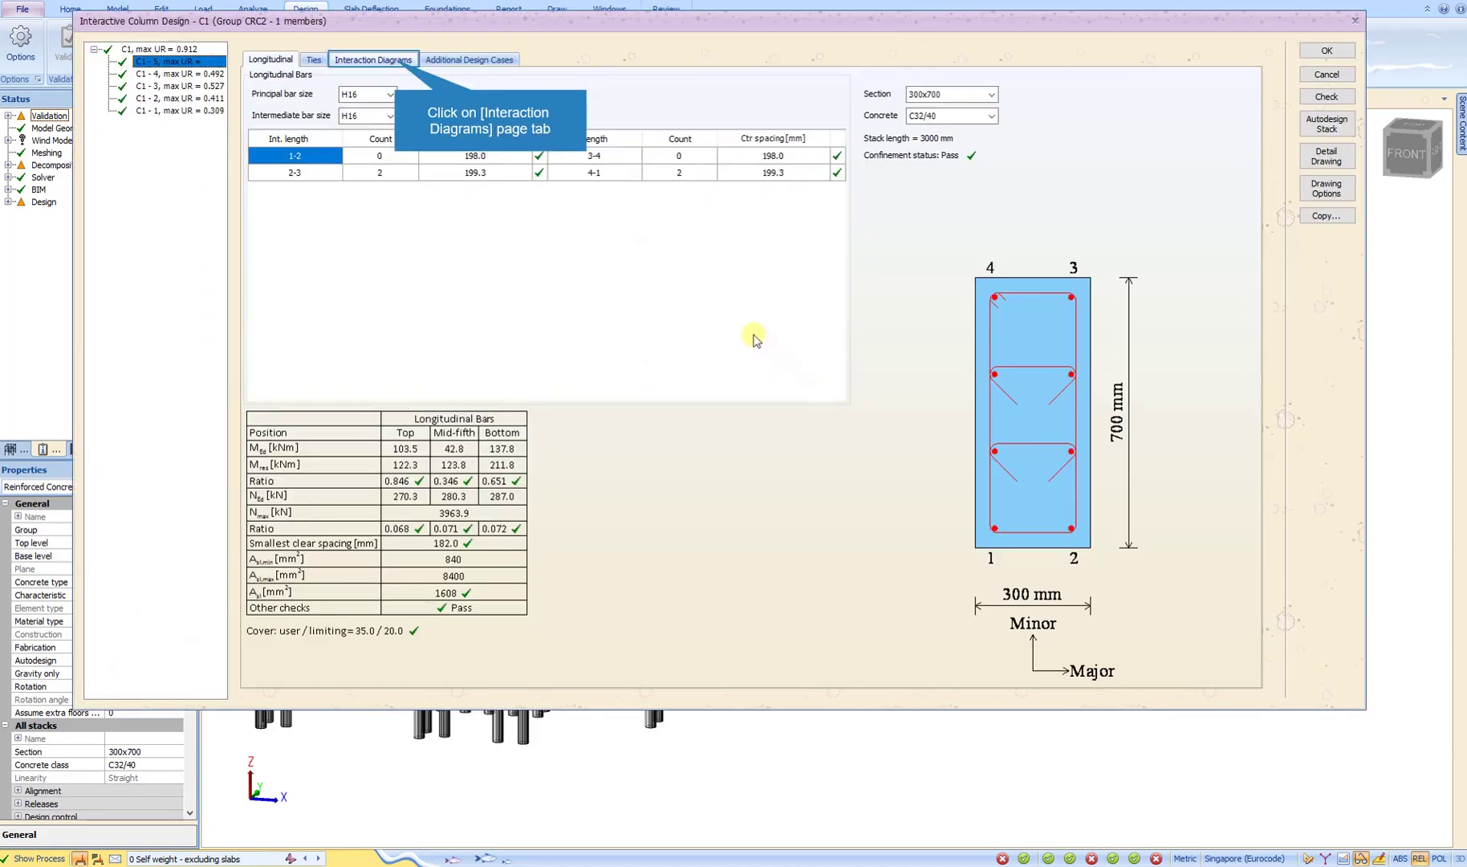
Step: Show stack 5's N-M and M-M interaction diagrams for FE Chase Down at the top position
click(395, 63)
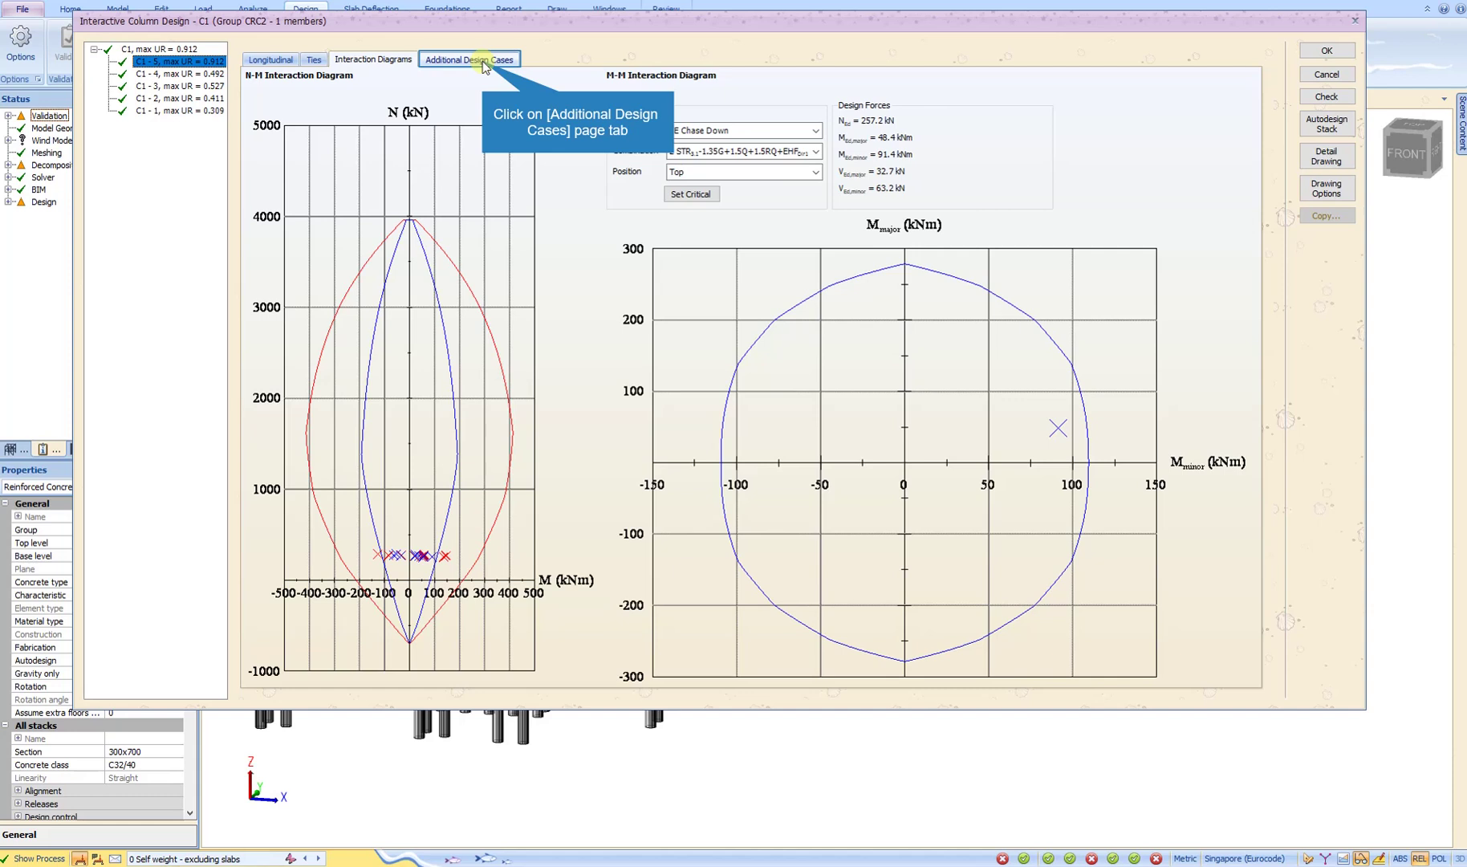
Step: Create an additional design case named 'PT Design Loadcombination' in the Design cases editor
click(484, 62)
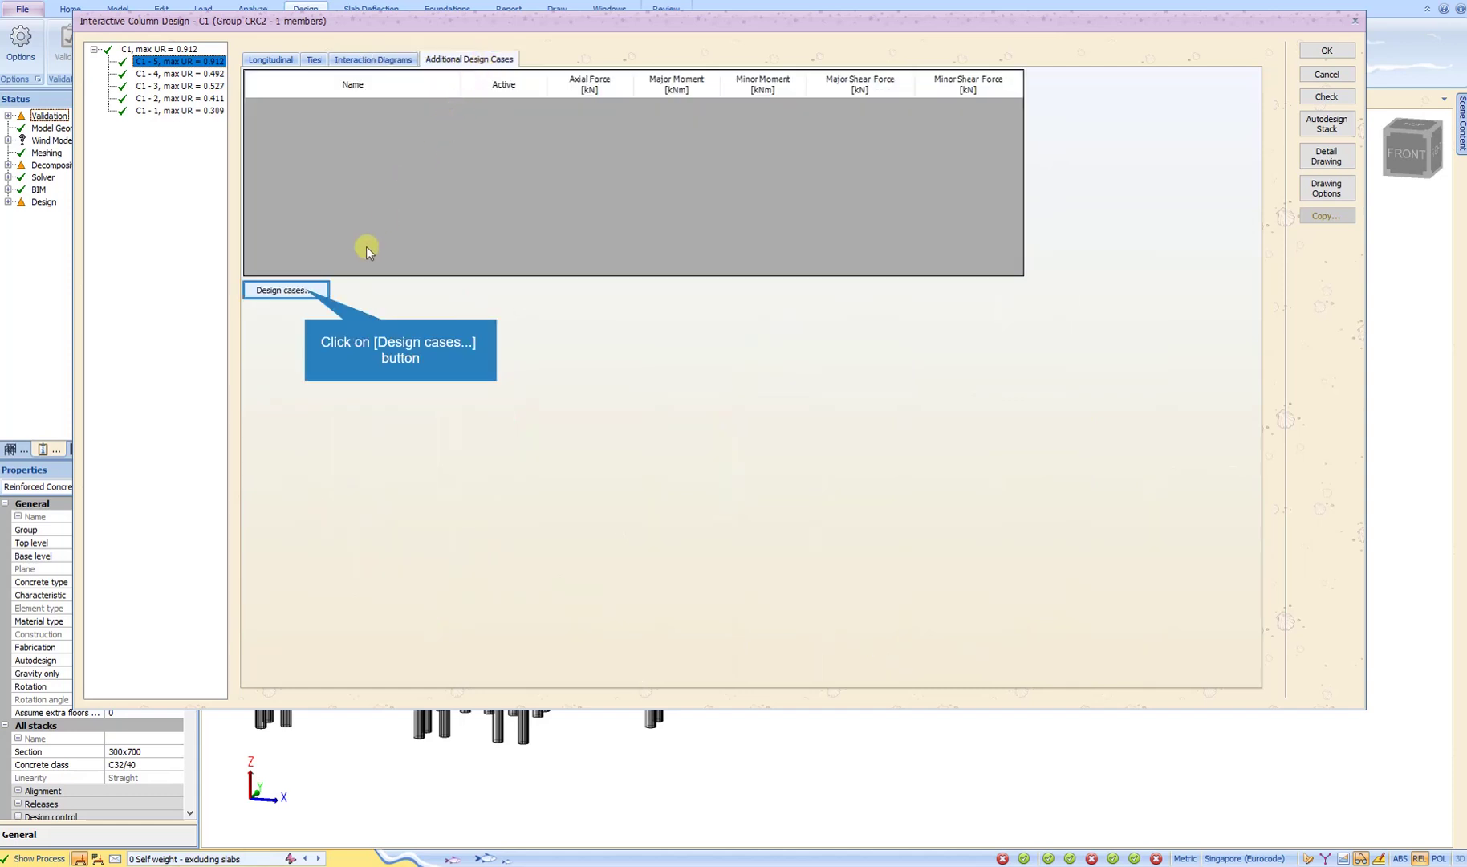
click(303, 290)
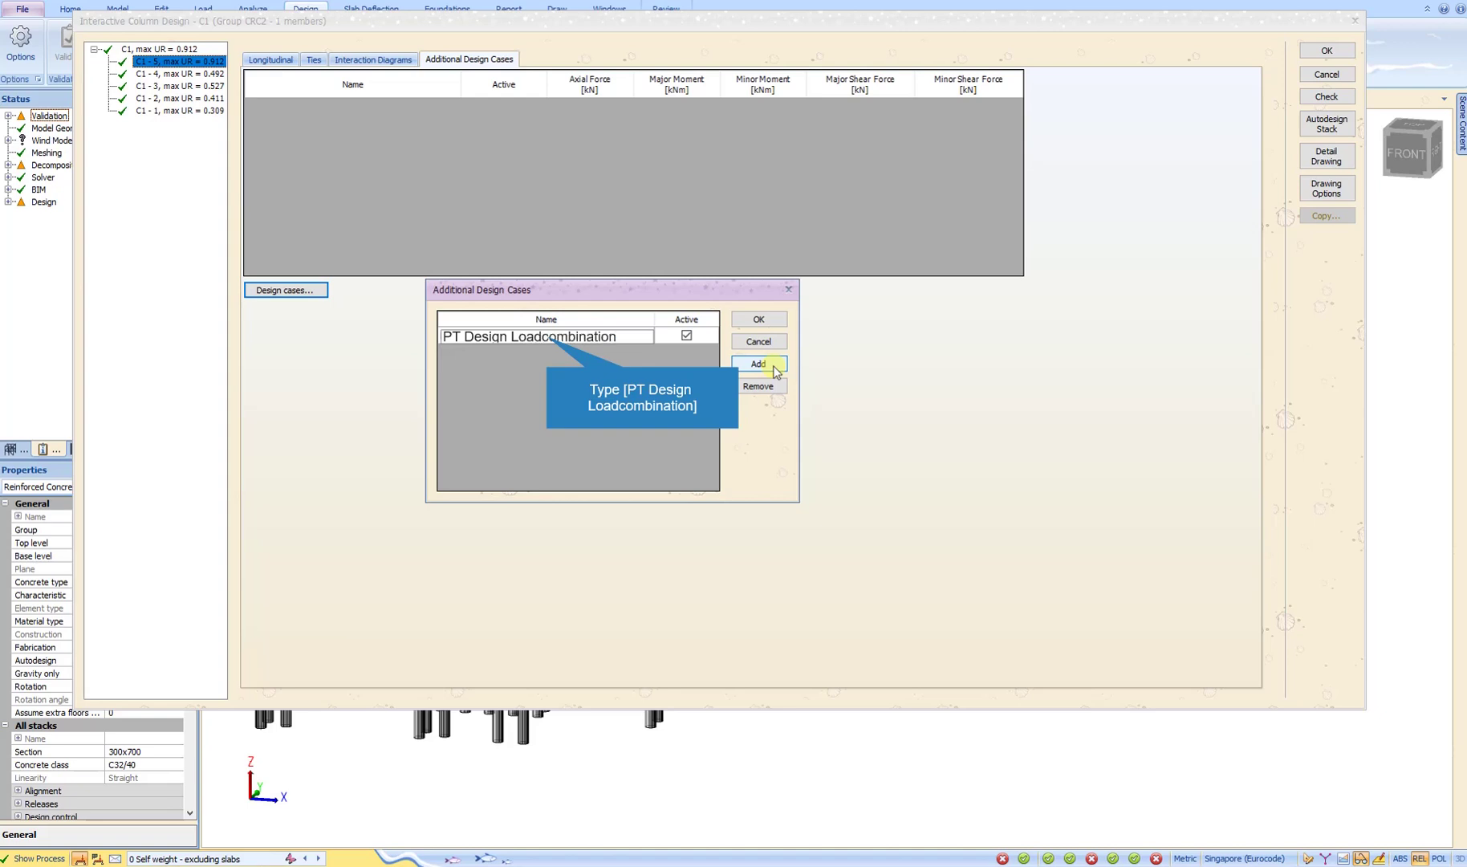
key(Return)
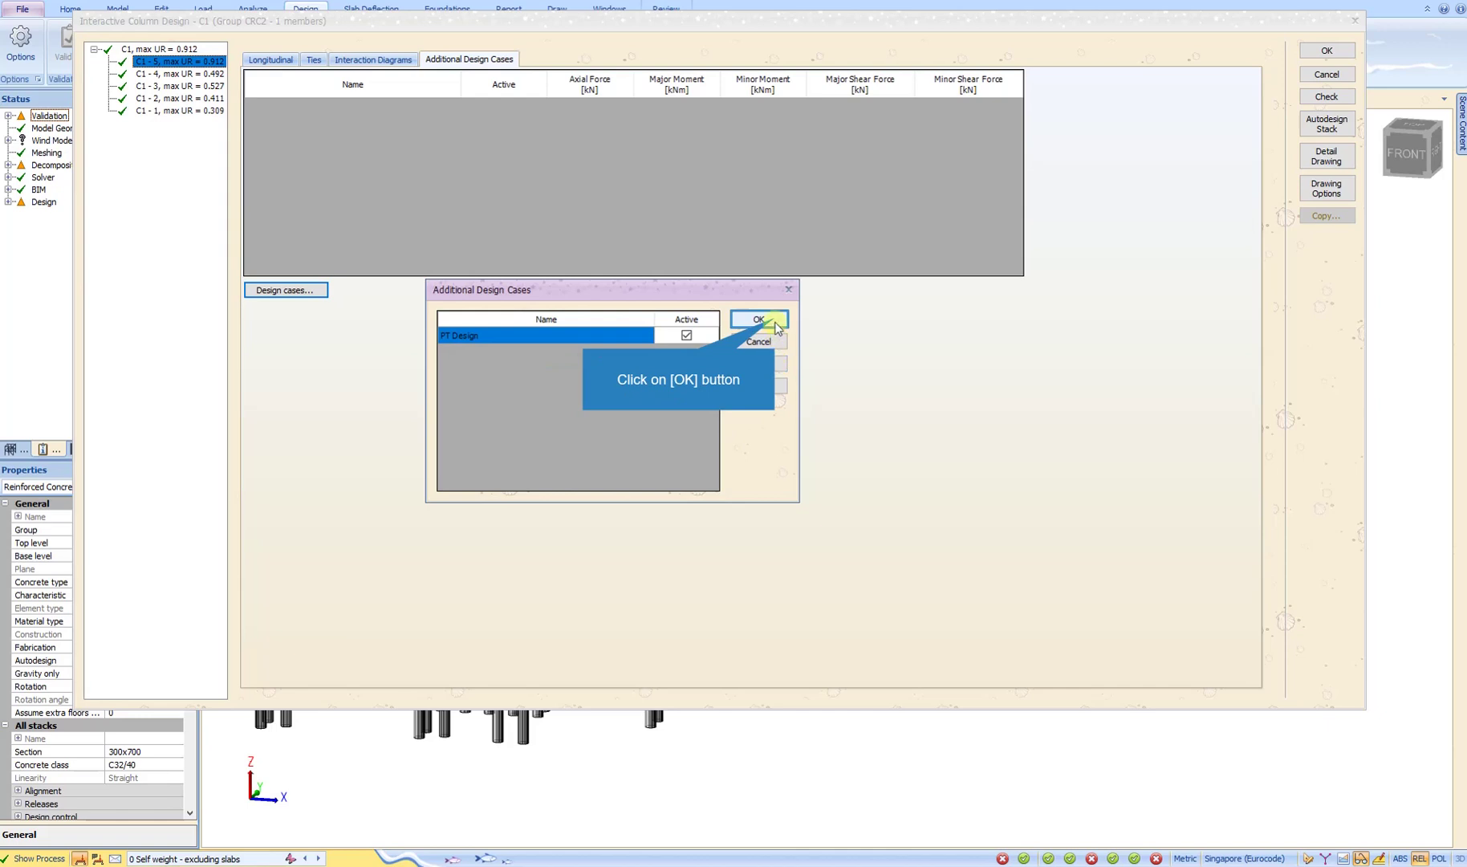
Step: Activate the PT Design Loadcombination case and enter a major moment of 1000
click(776, 321)
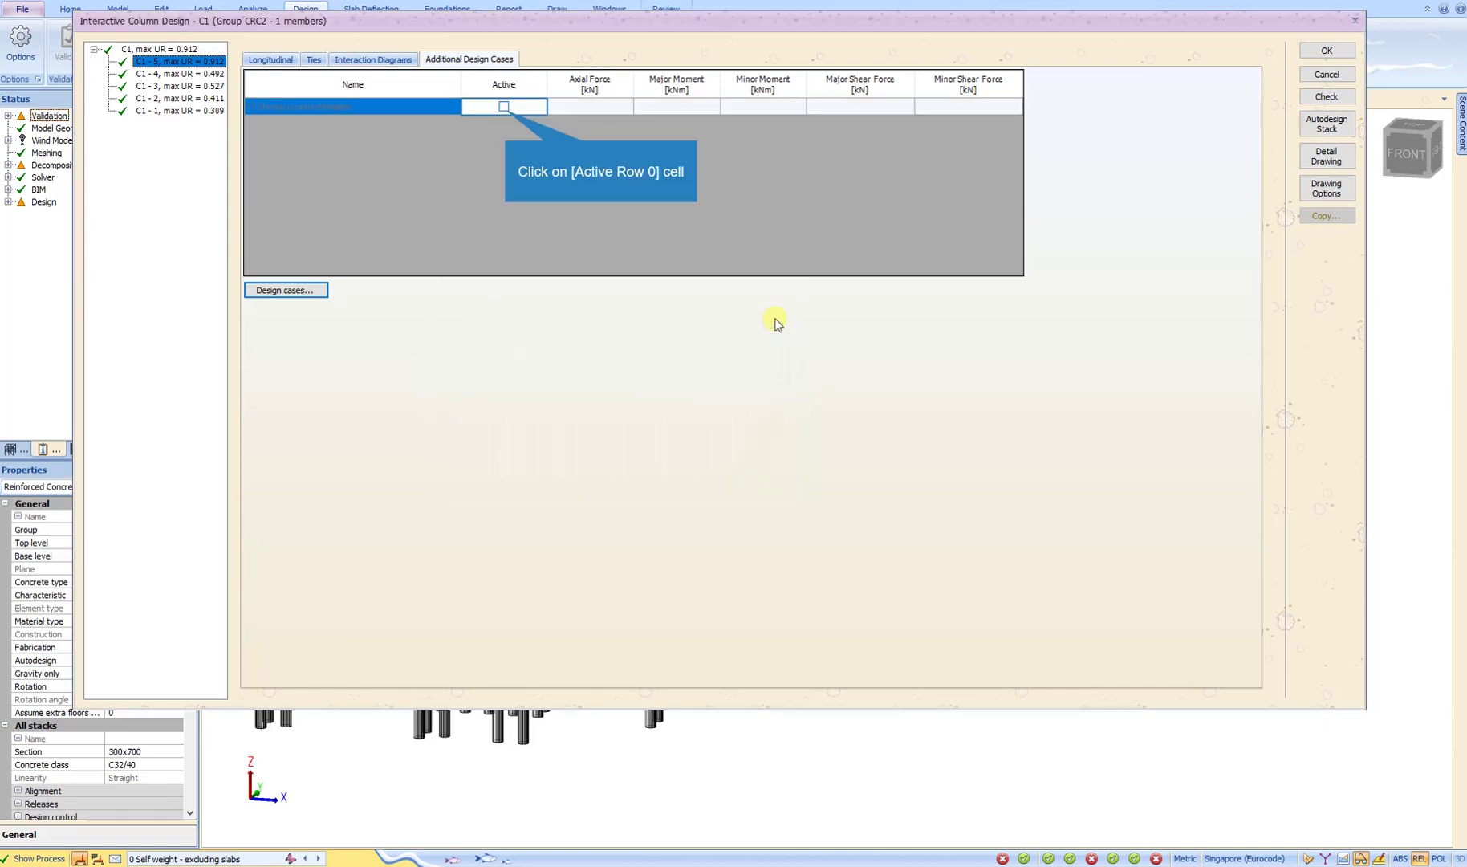
click(503, 106)
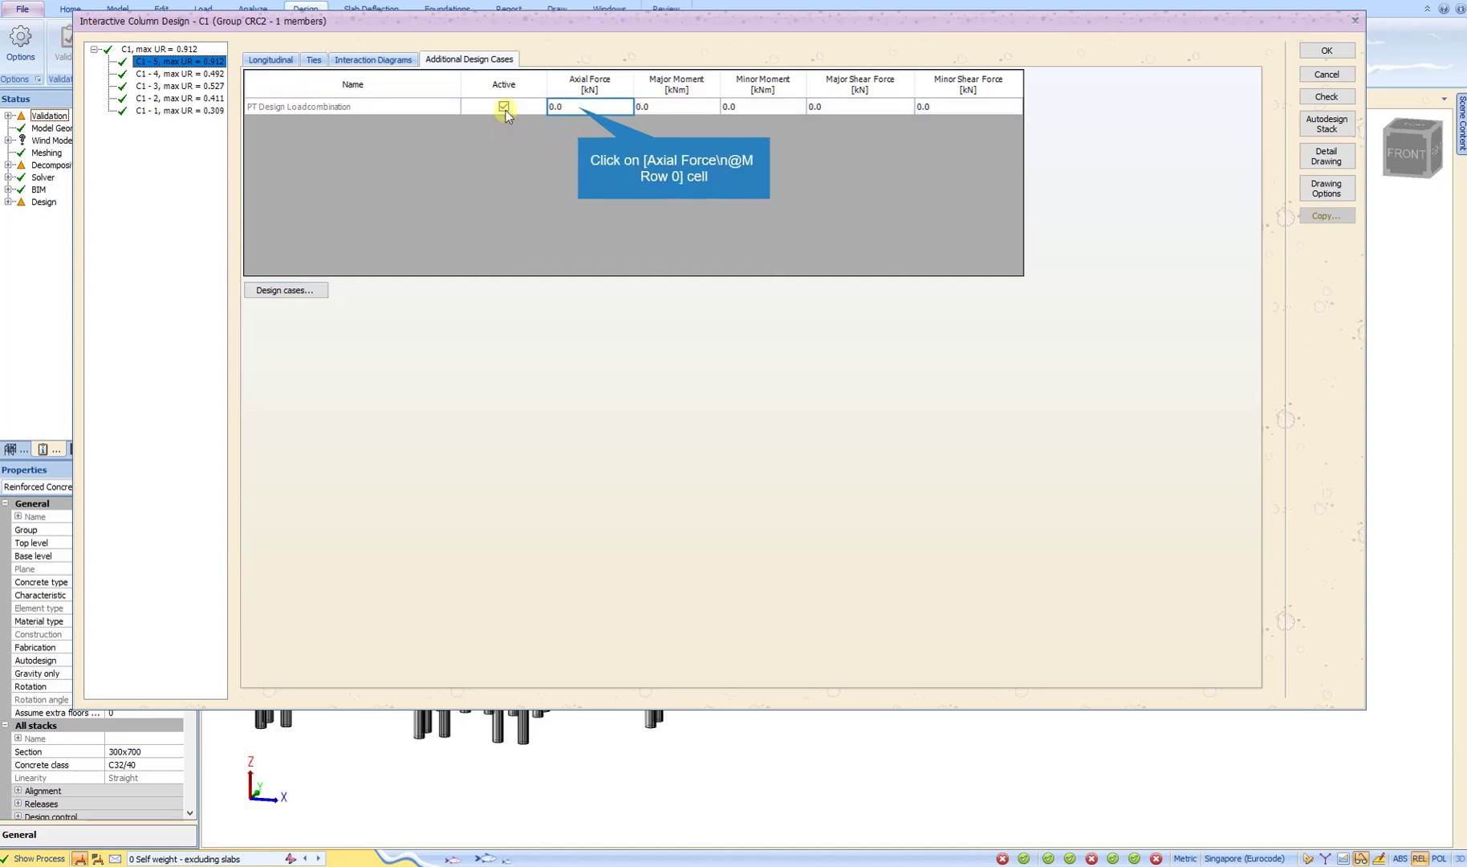
click(579, 109)
text(2)
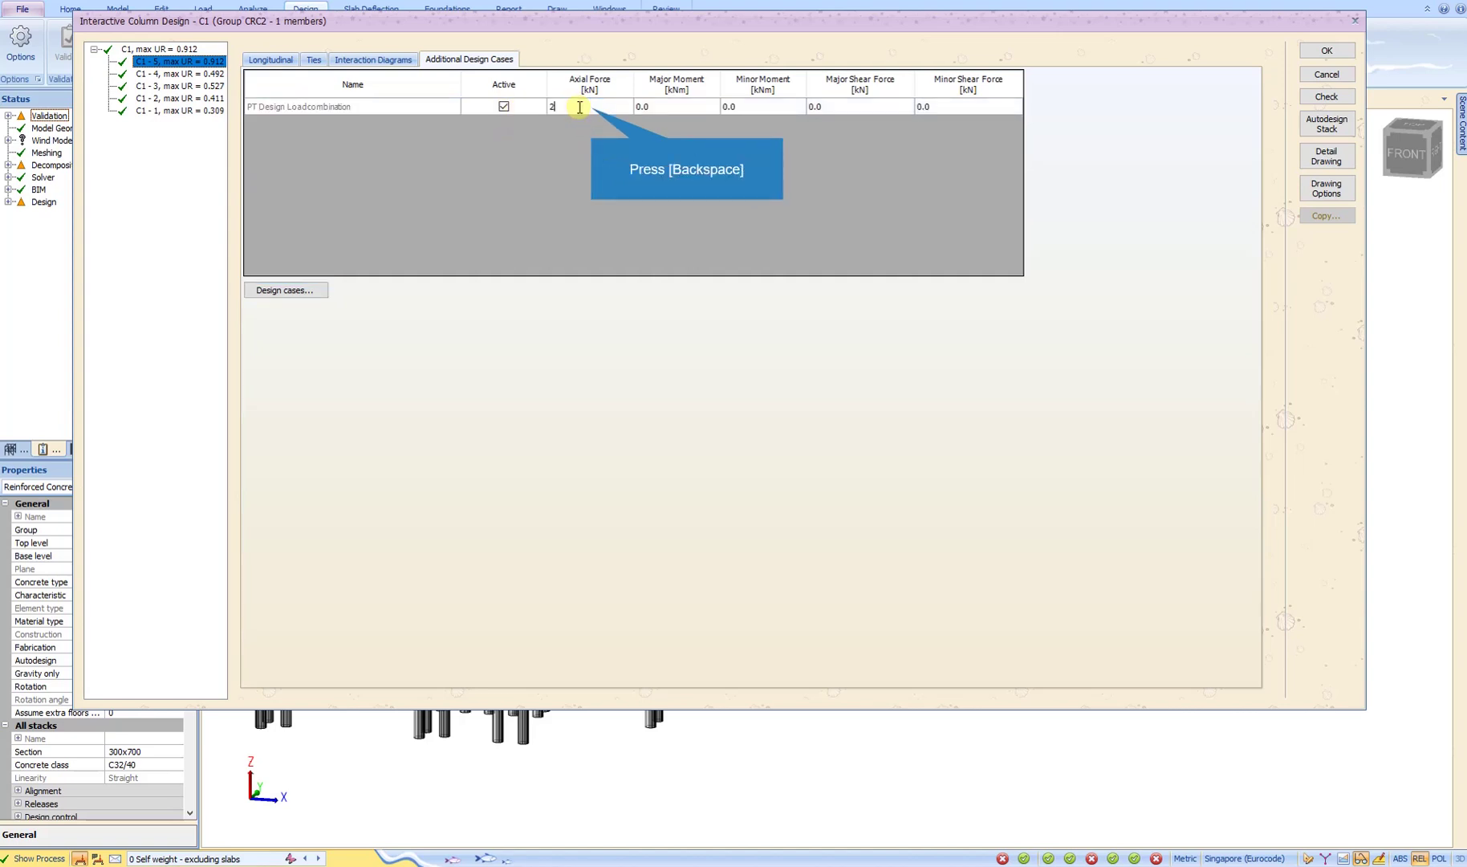
key(BackSpace)
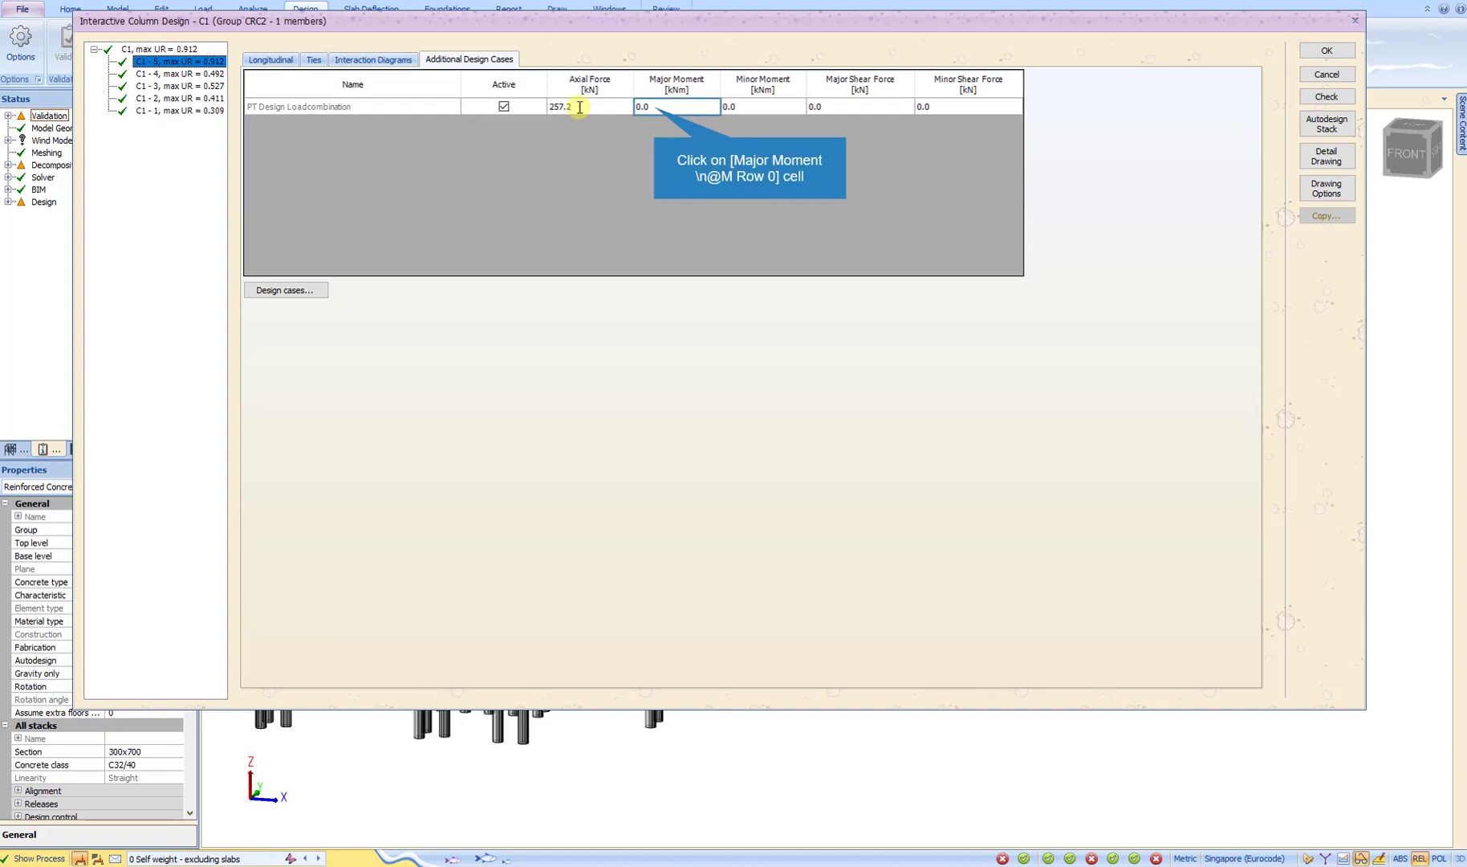
click(654, 107)
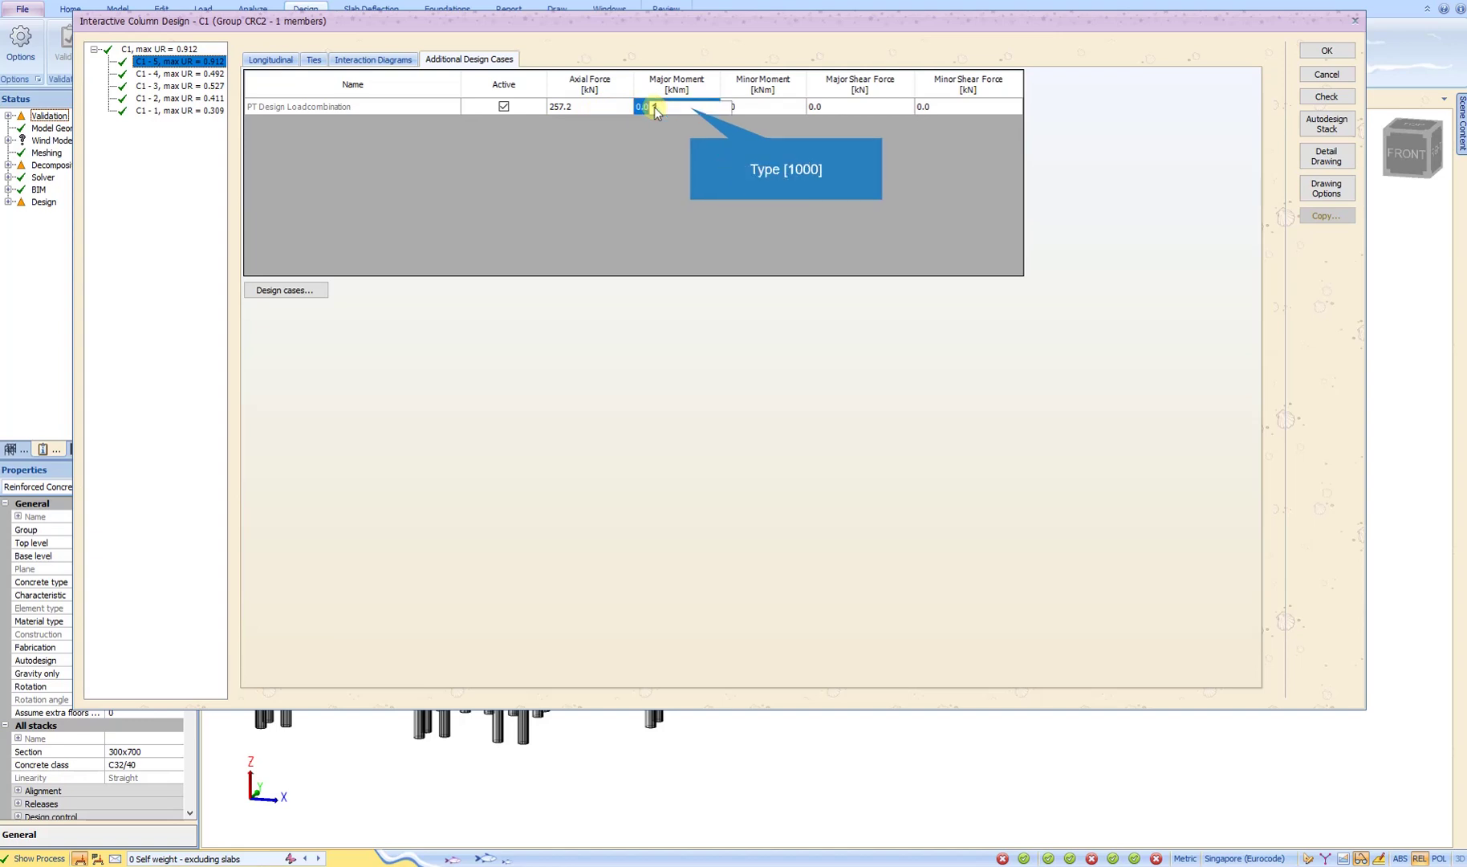
text(1000)
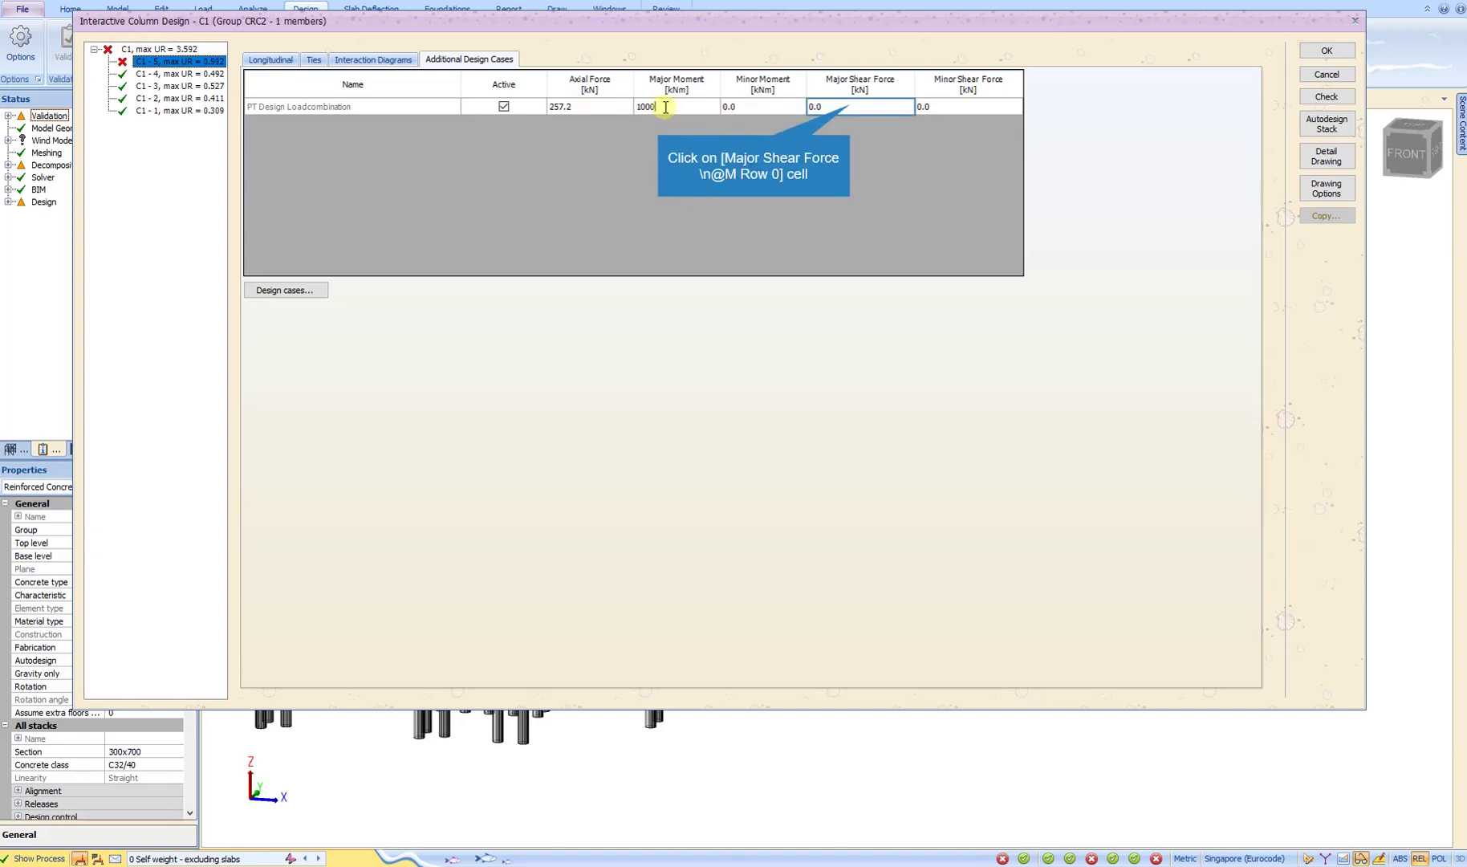
Step: Enter shears of 32.7 (major) and 63.2 kN (minor), then autodesign and check stack 5
click(851, 105)
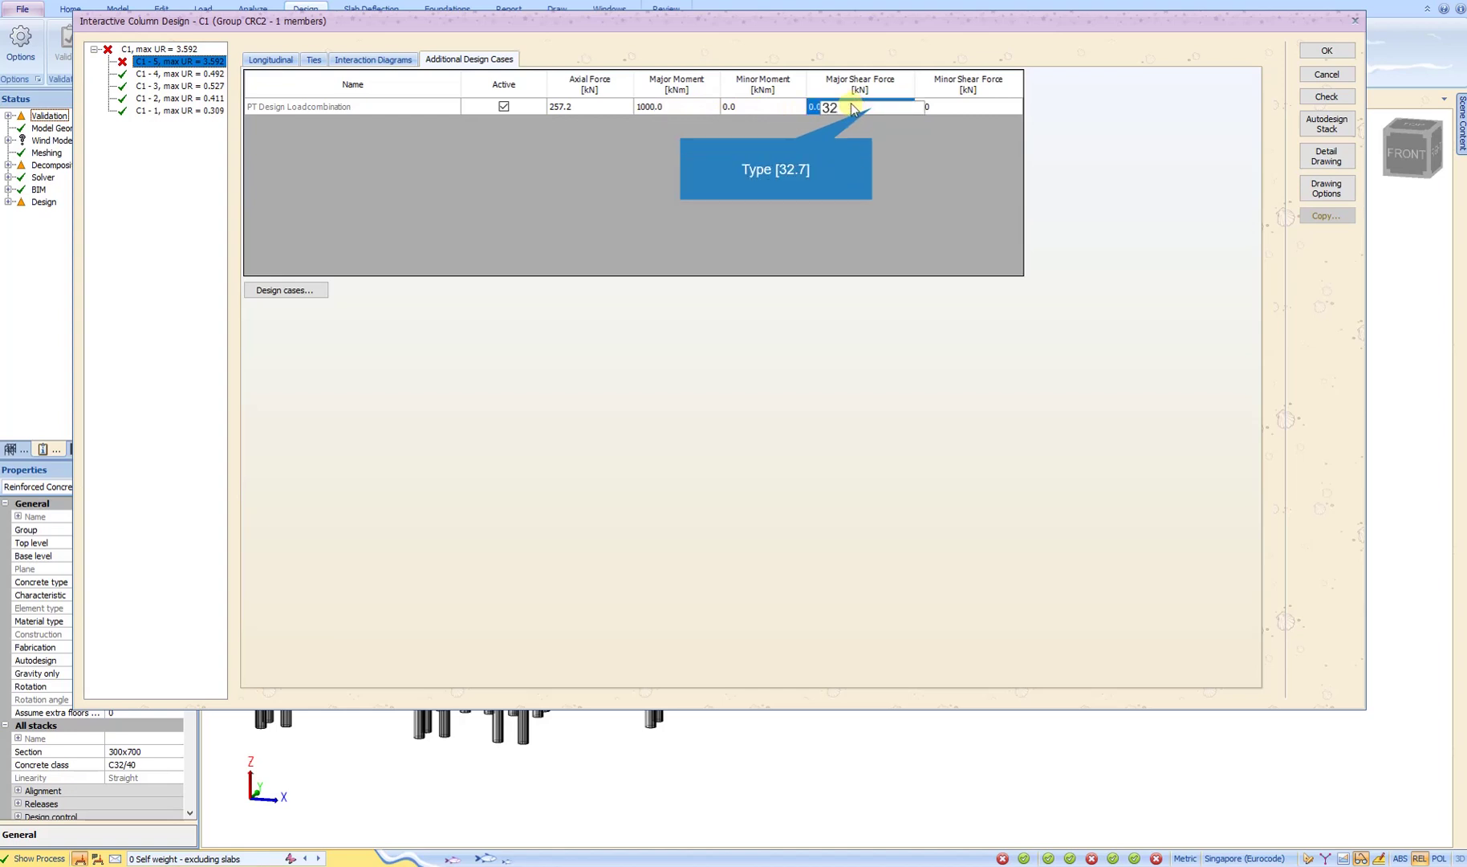
text(32.7)
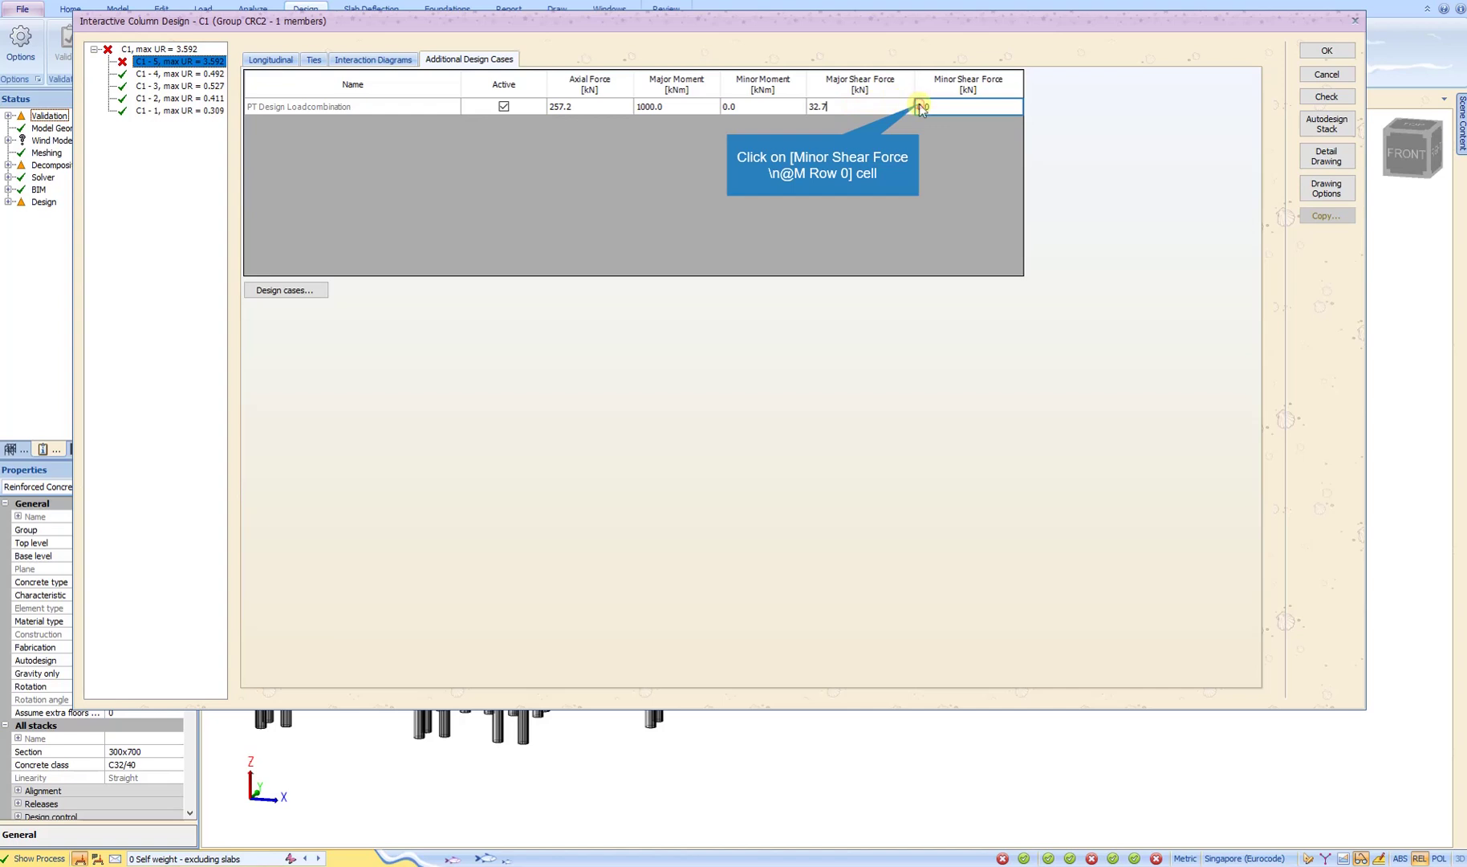
click(919, 106)
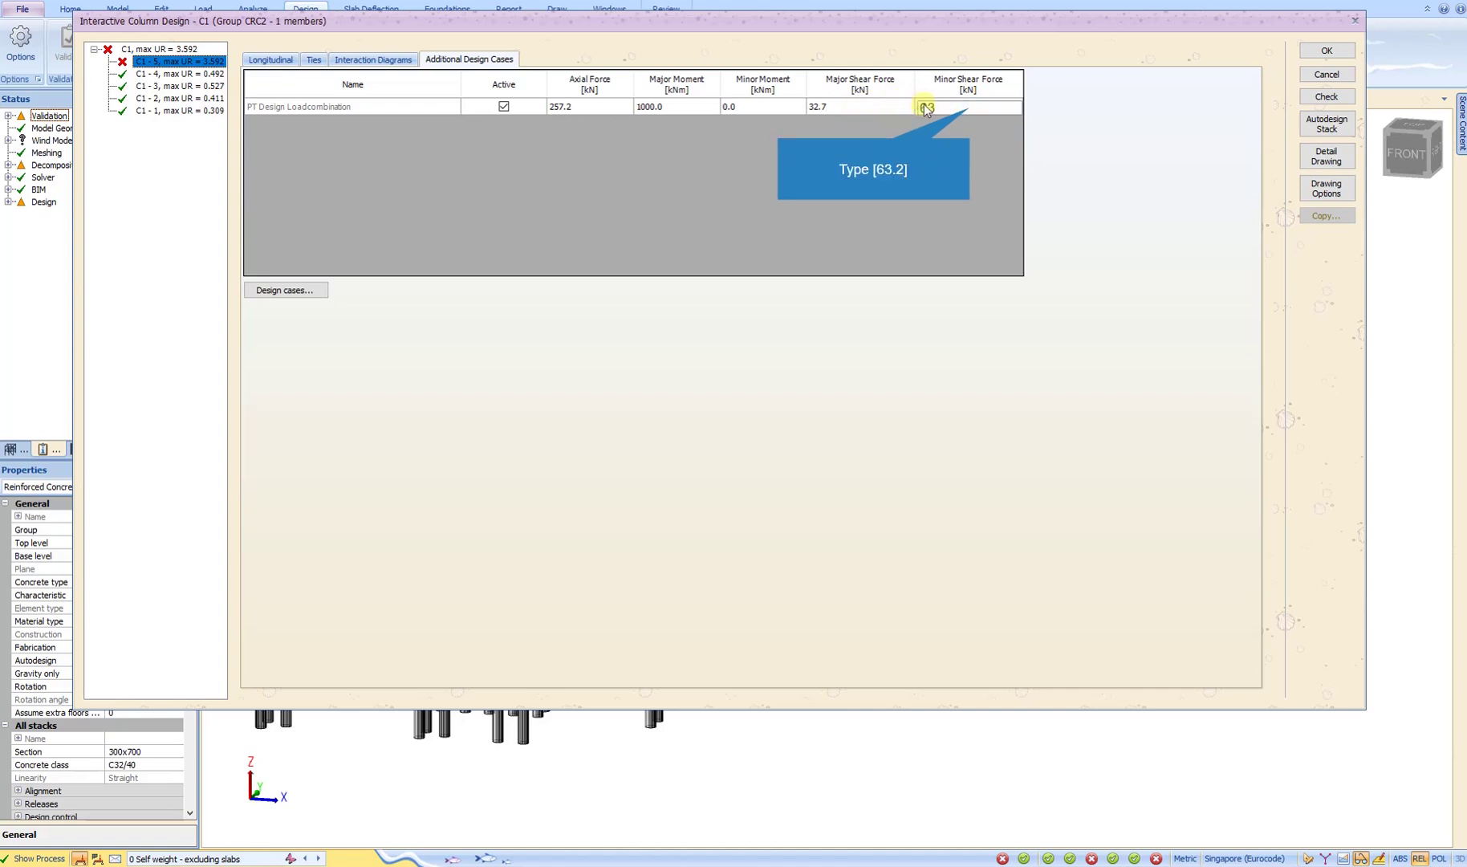
key(Return)
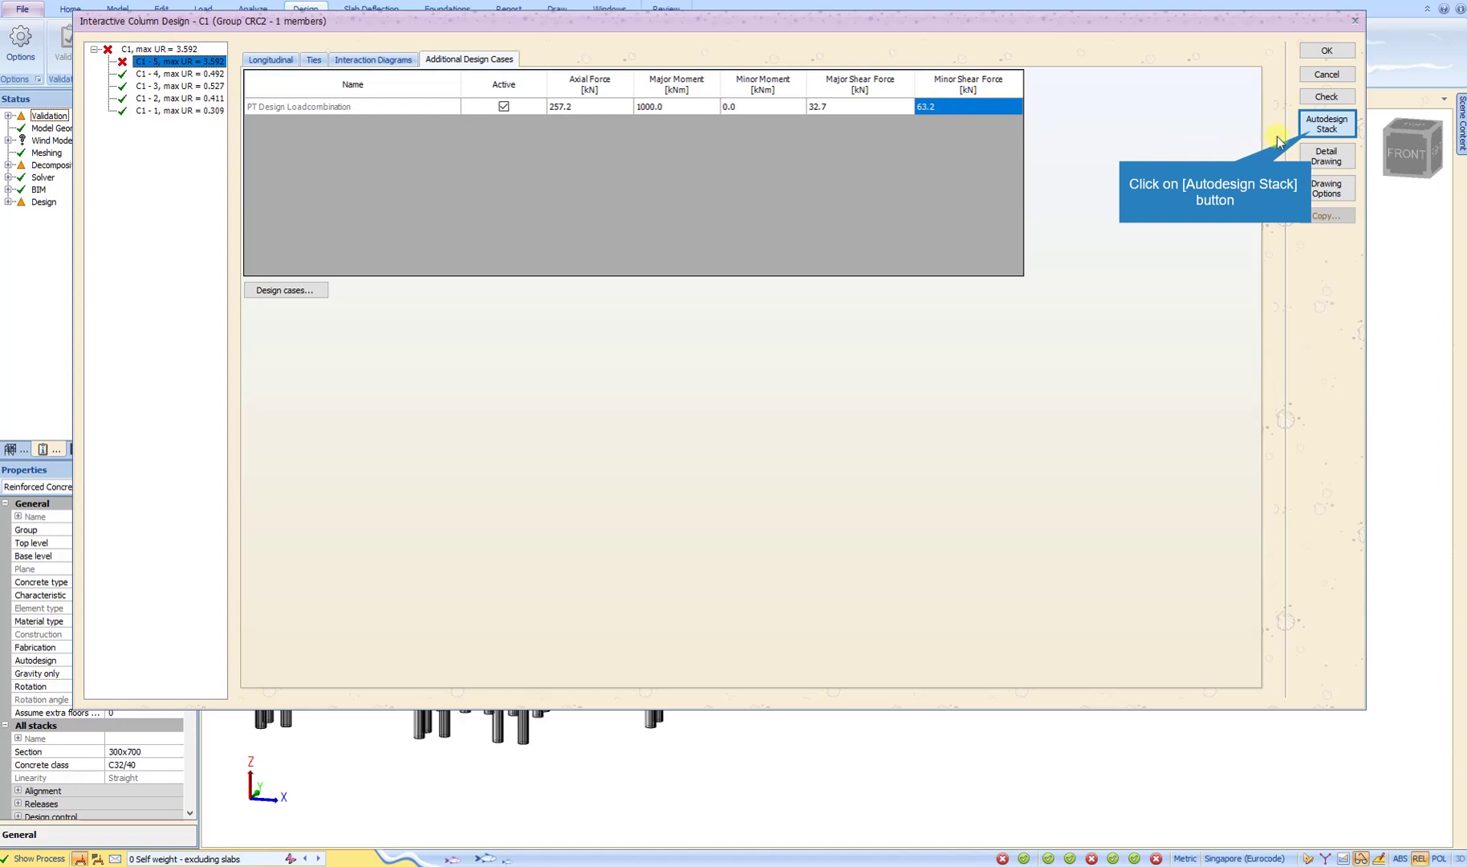
click(1310, 130)
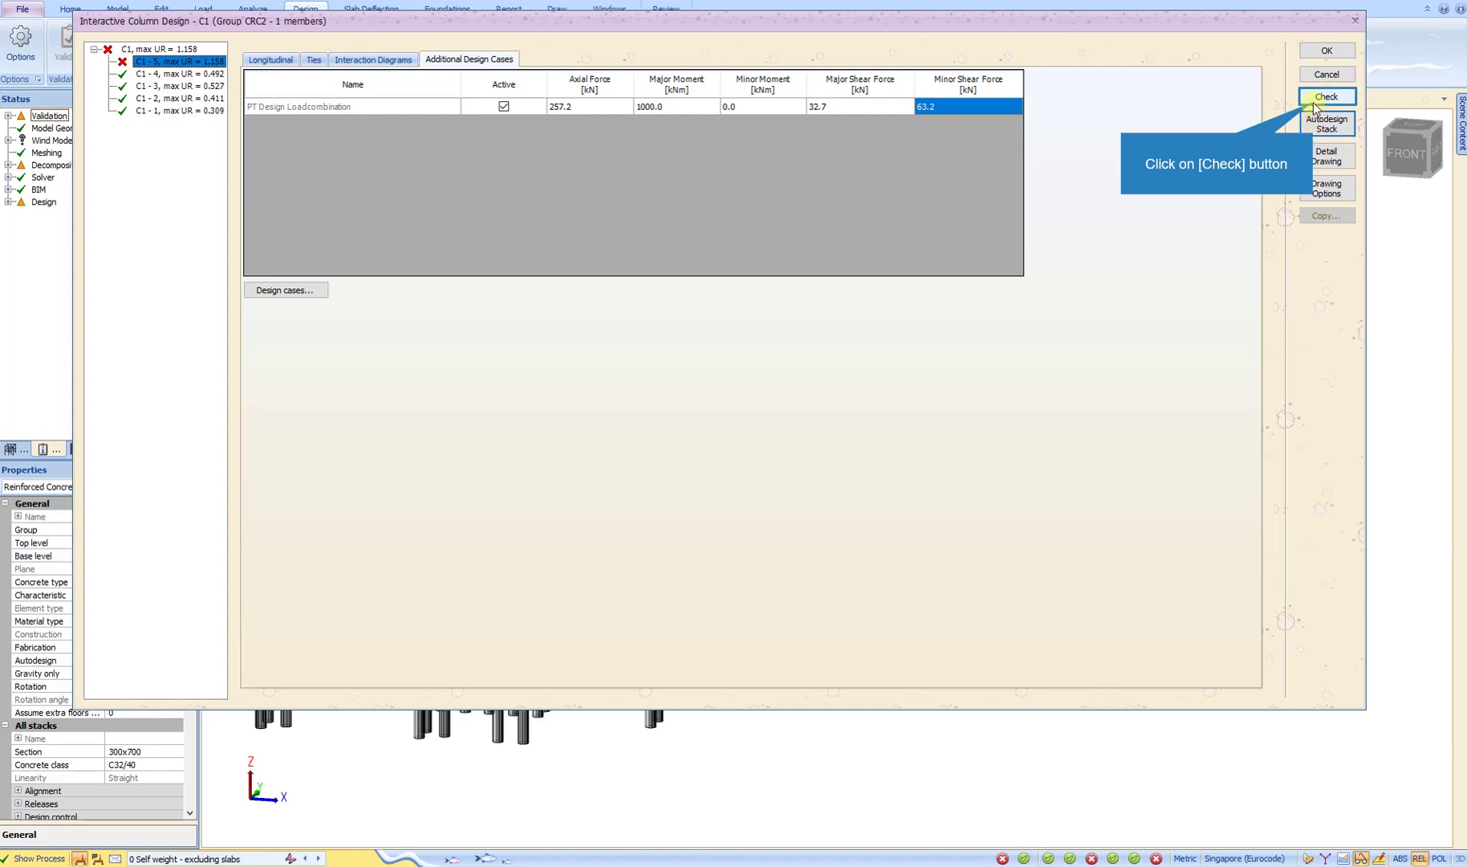
click(1324, 97)
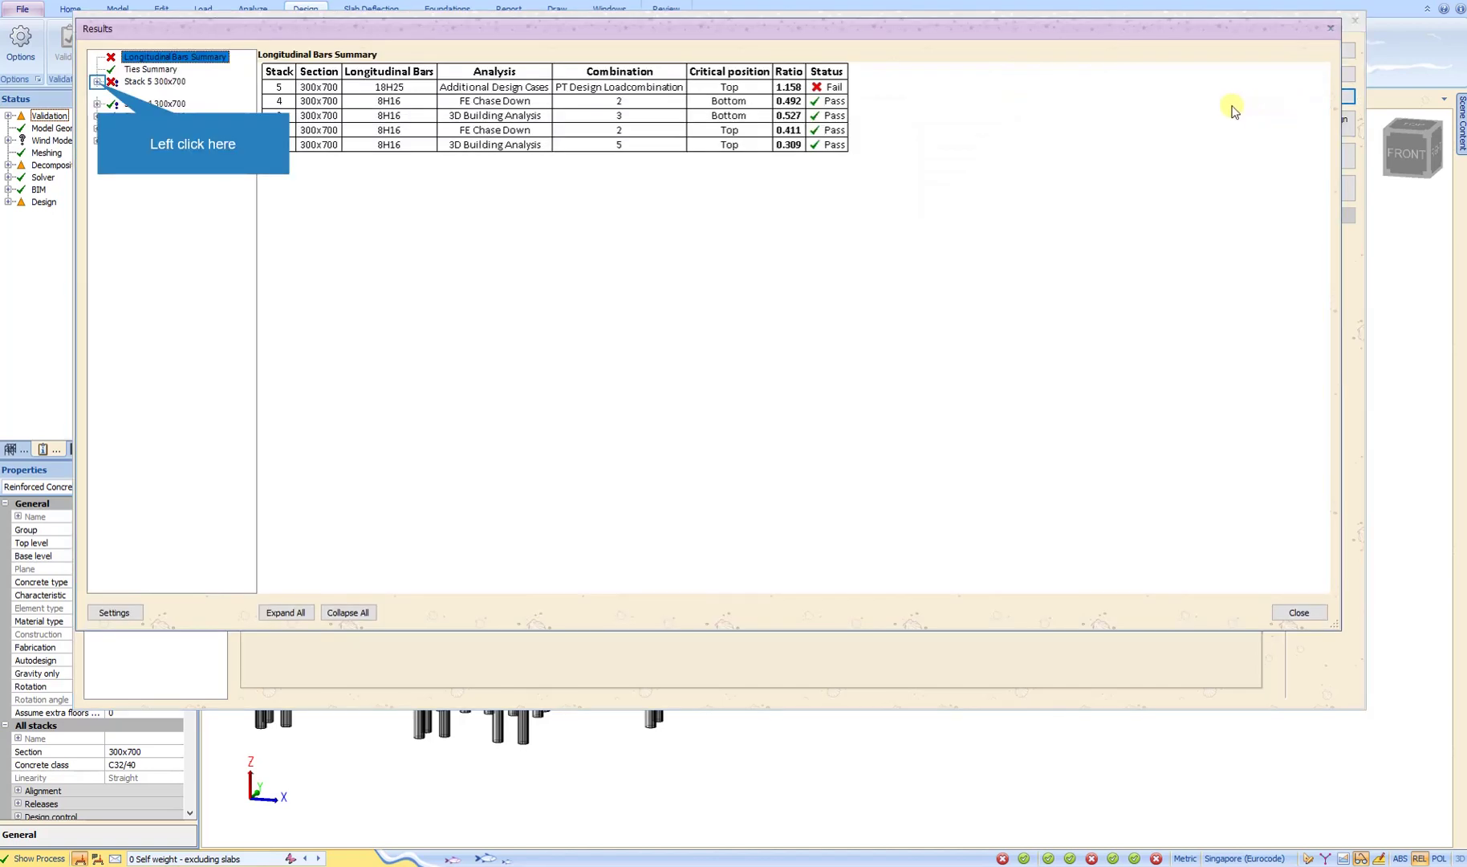
Step: Inspect stack 5's failing PT Design Loadcombination force interaction report, then close the results
click(97, 83)
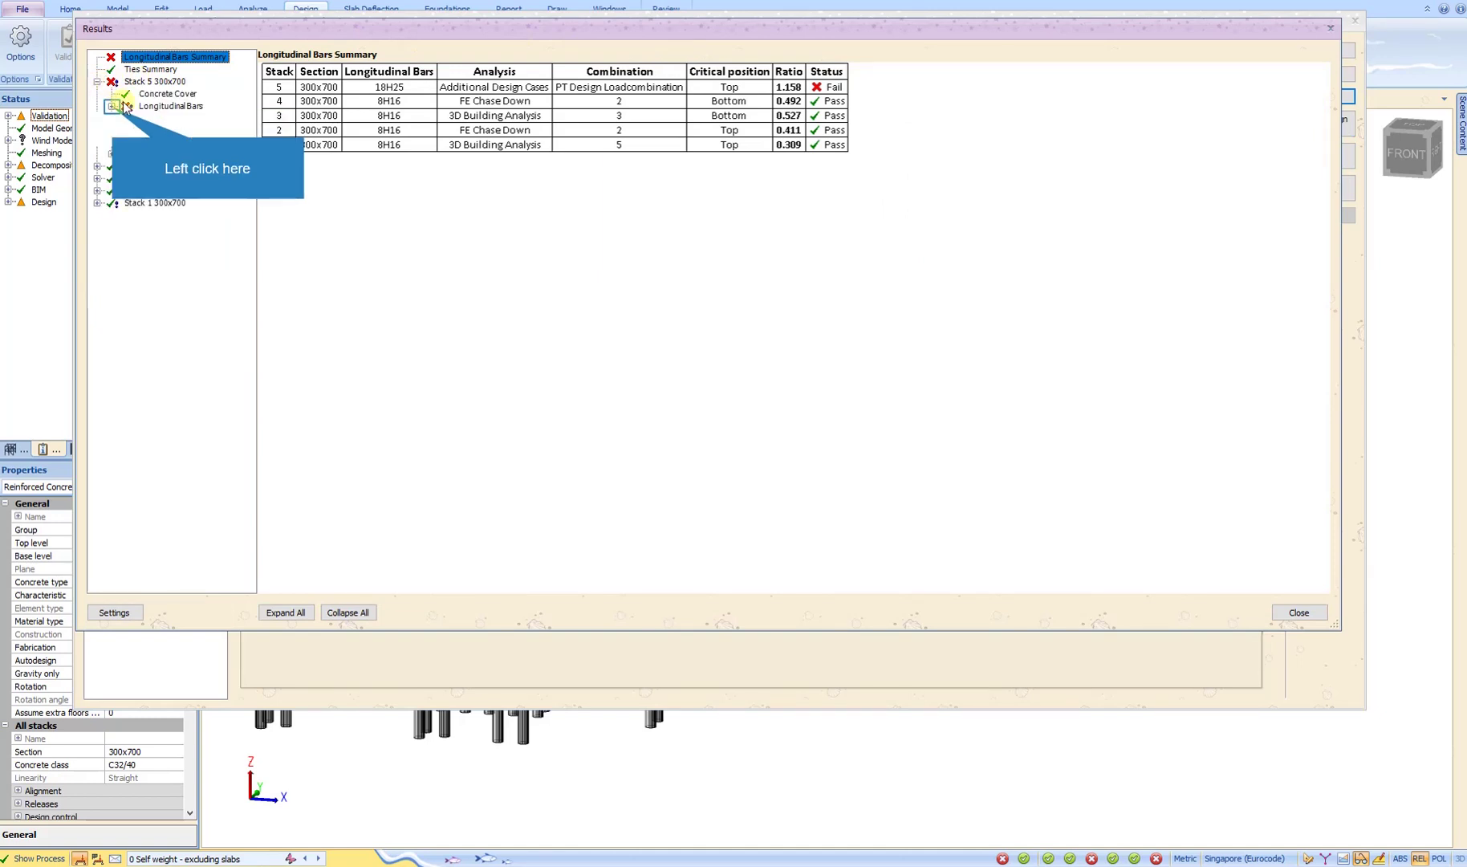
click(112, 107)
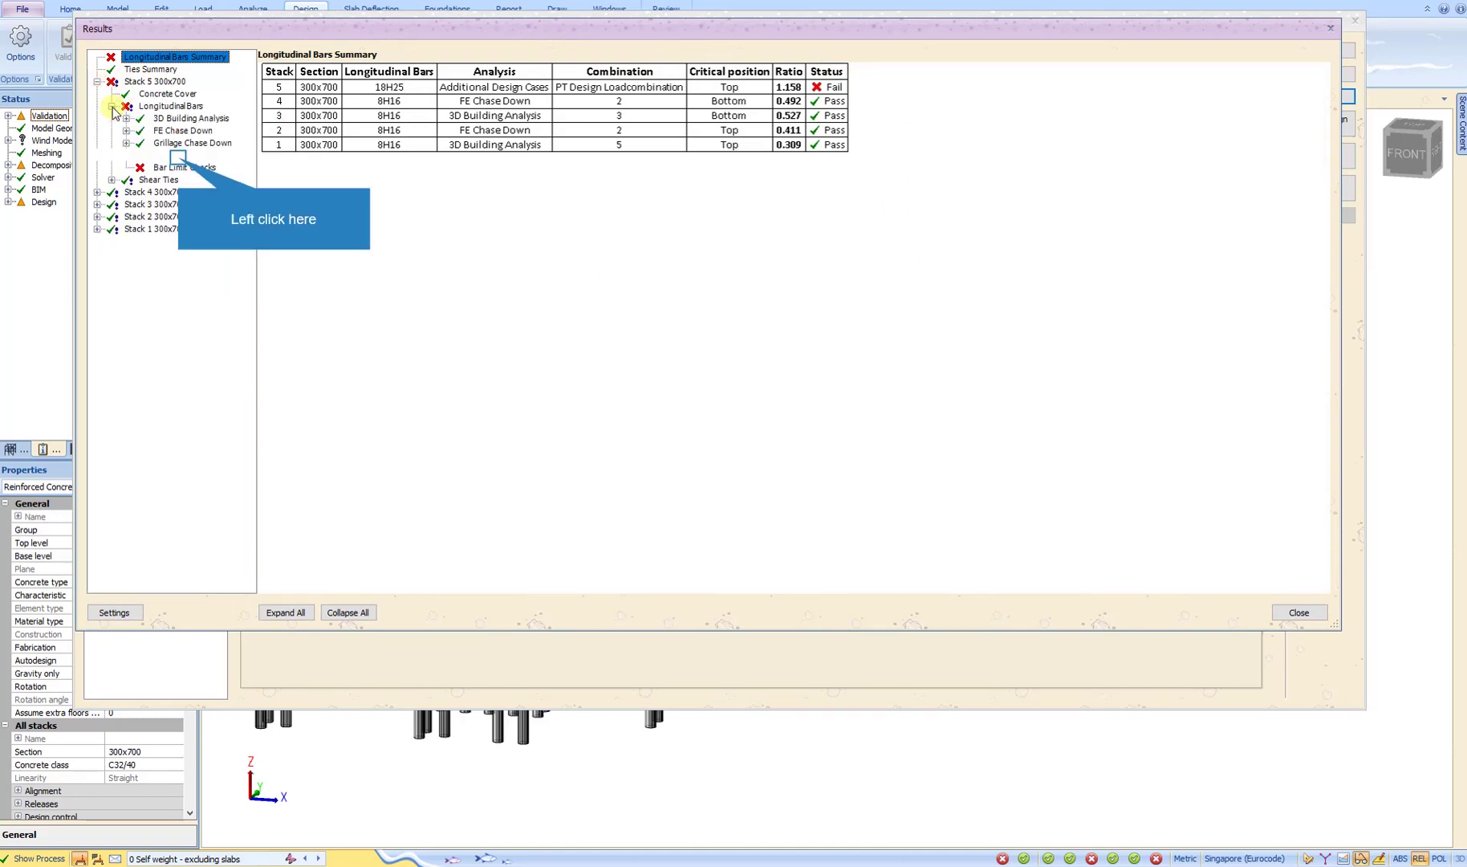
click(179, 157)
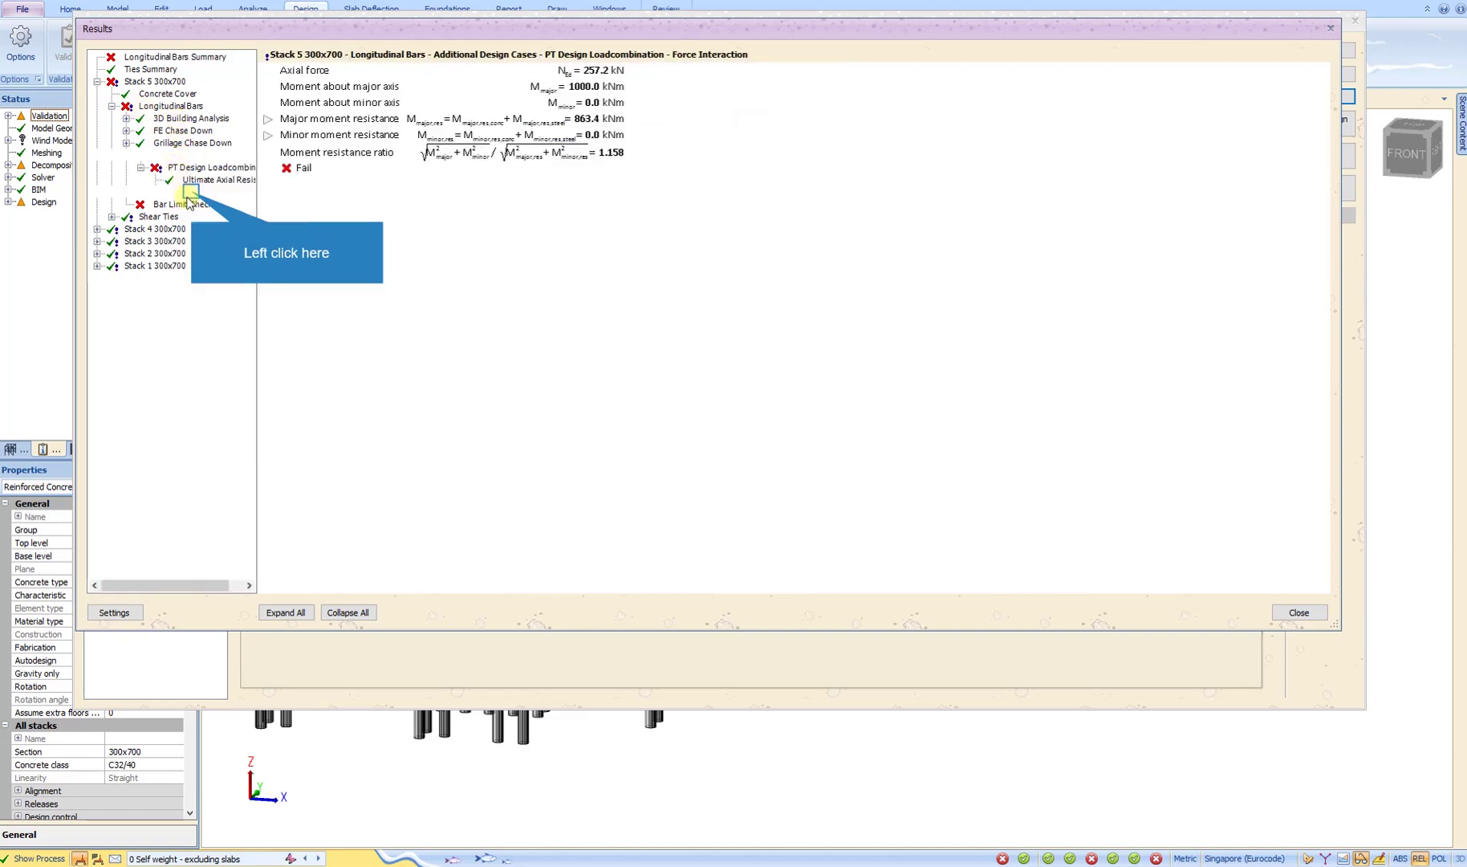
click(191, 194)
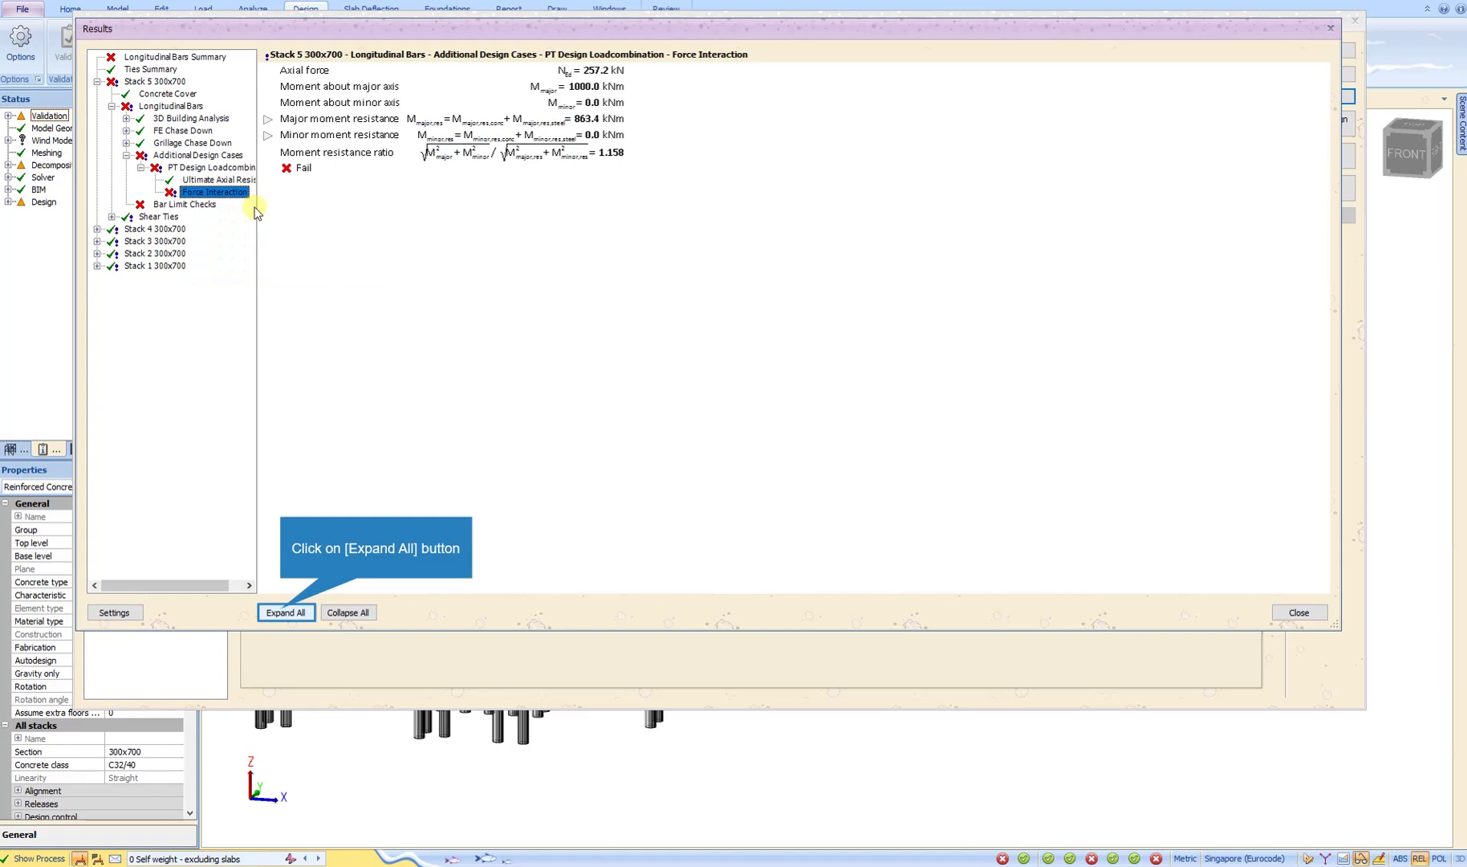
click(282, 615)
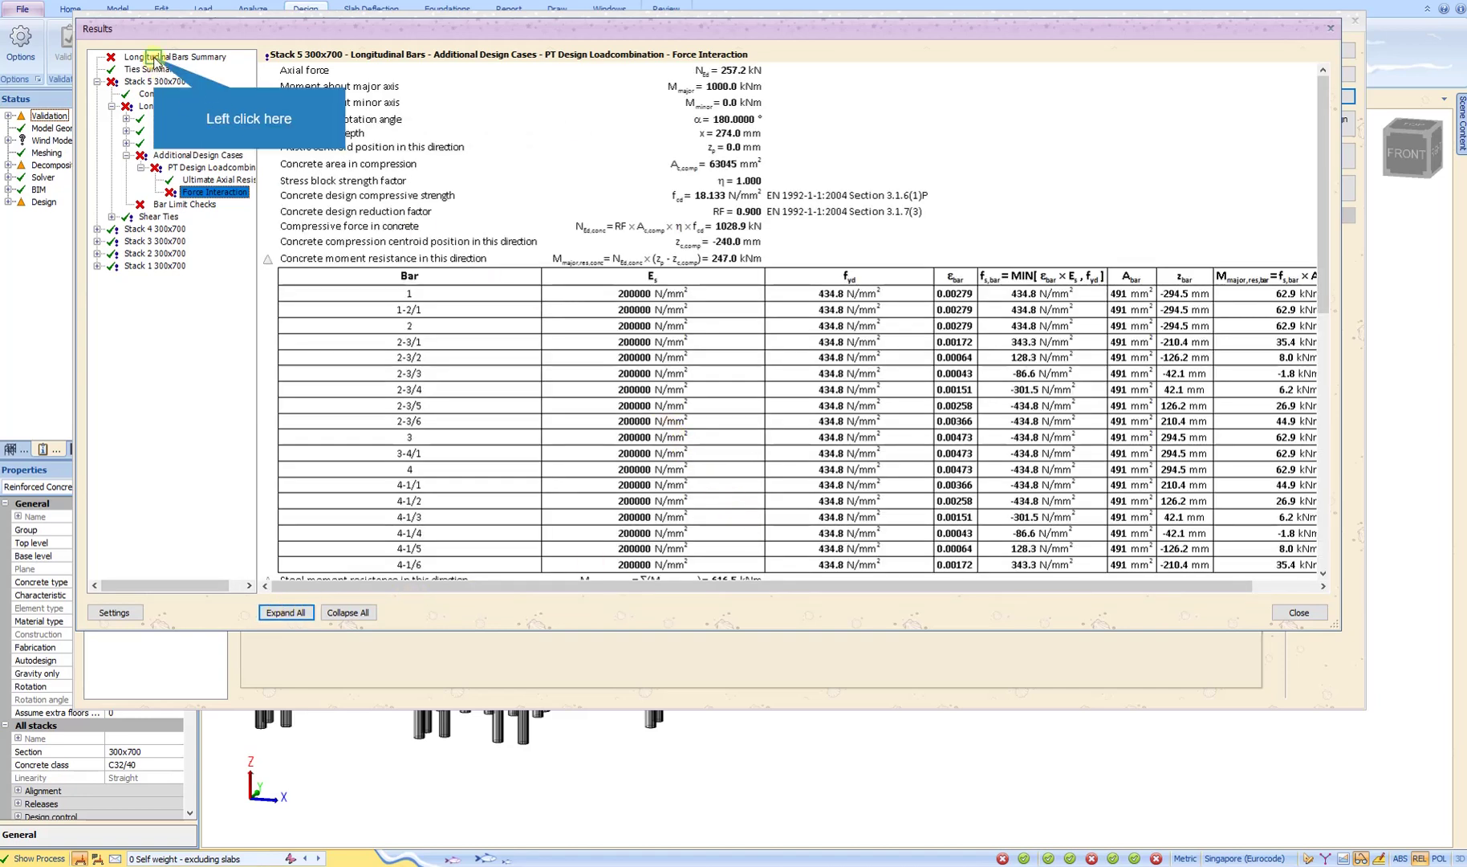
click(153, 58)
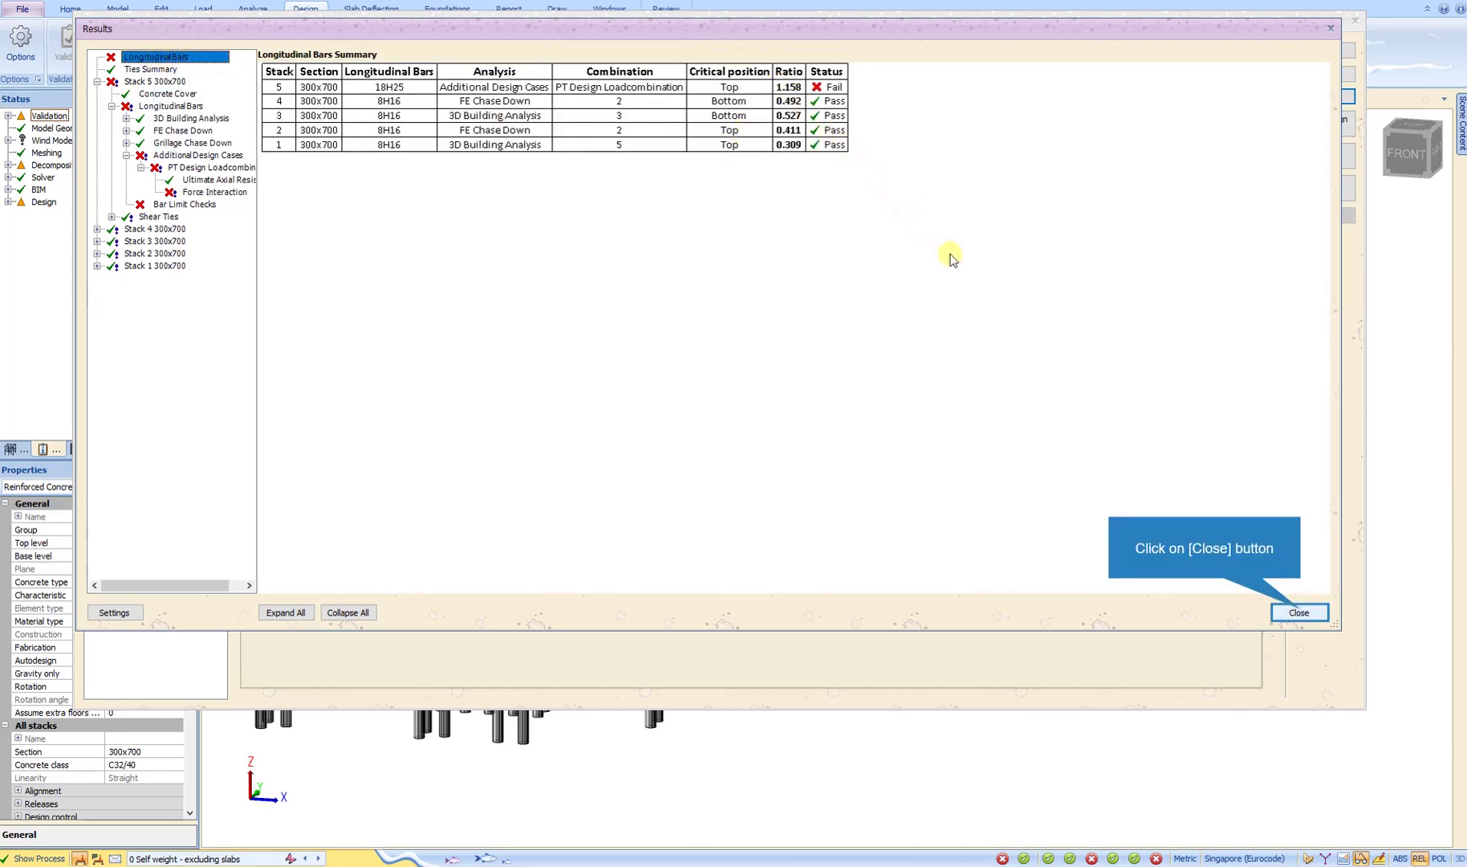
click(1300, 613)
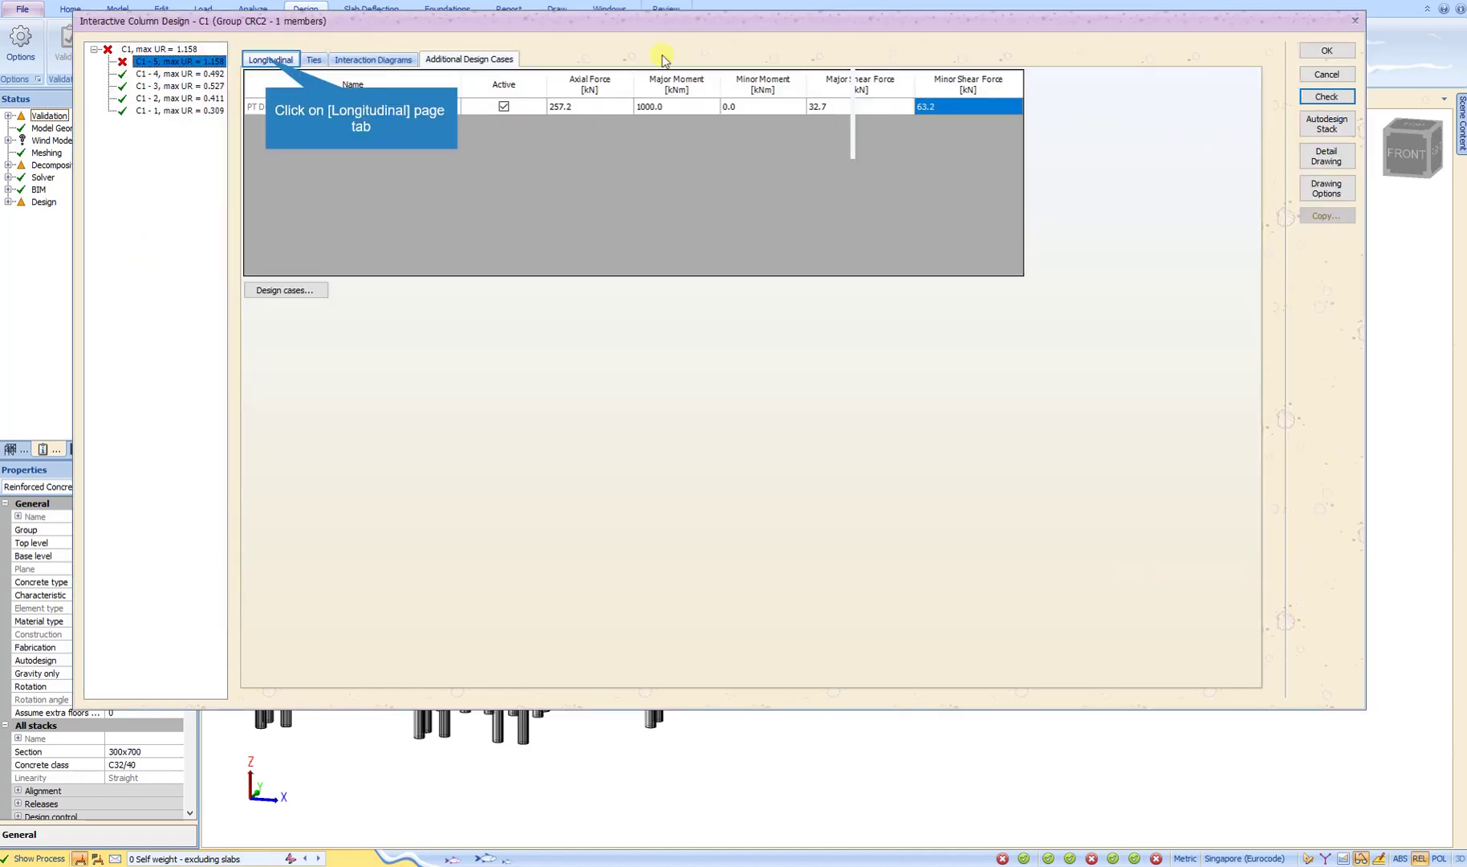
Step: Look through stack 5's longitudinal bars and interaction diagrams, ending on its ties page (ratio 0.000)
click(269, 60)
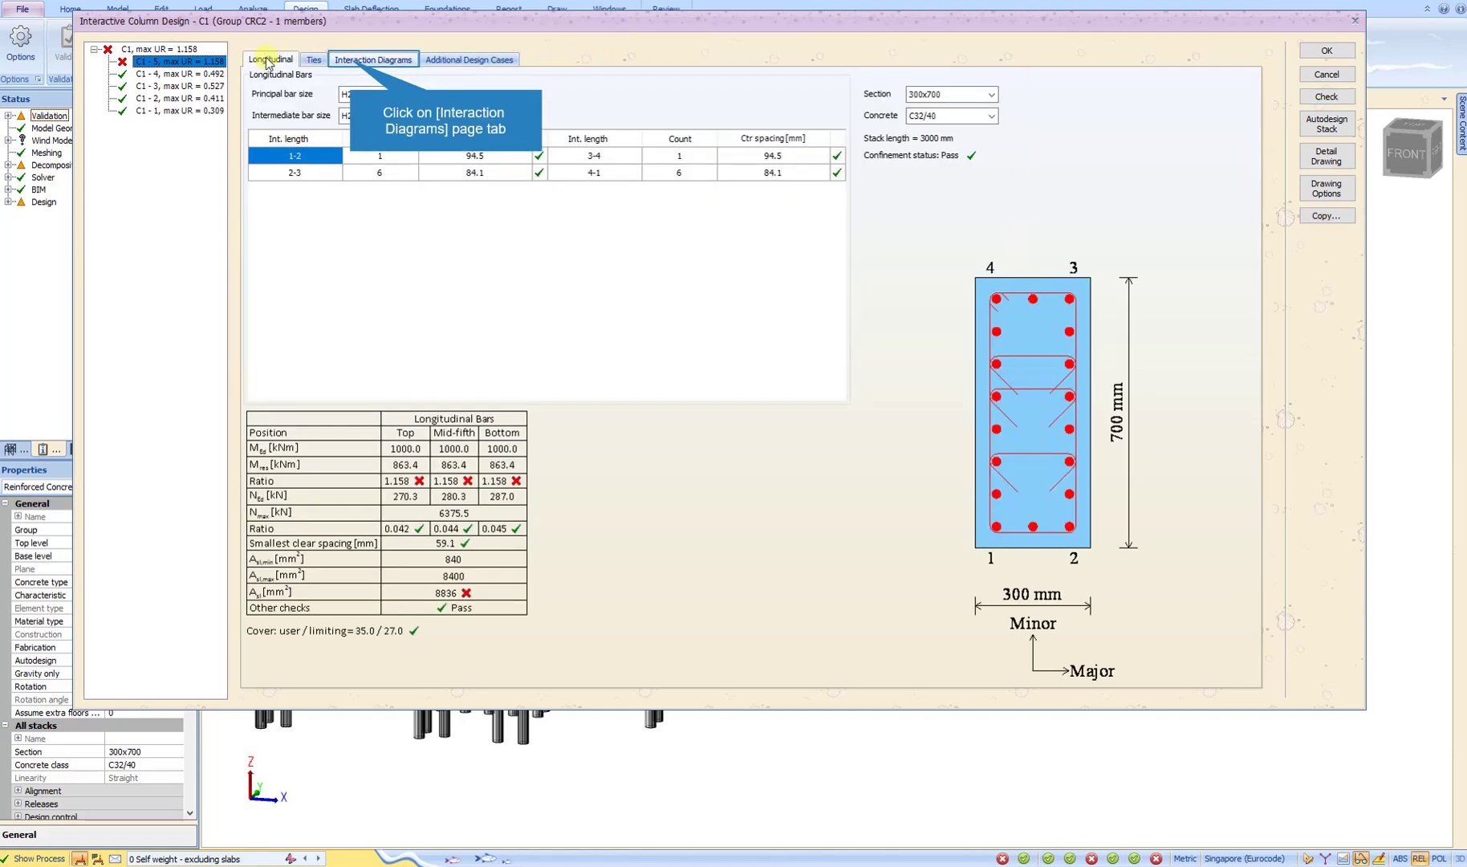
click(351, 61)
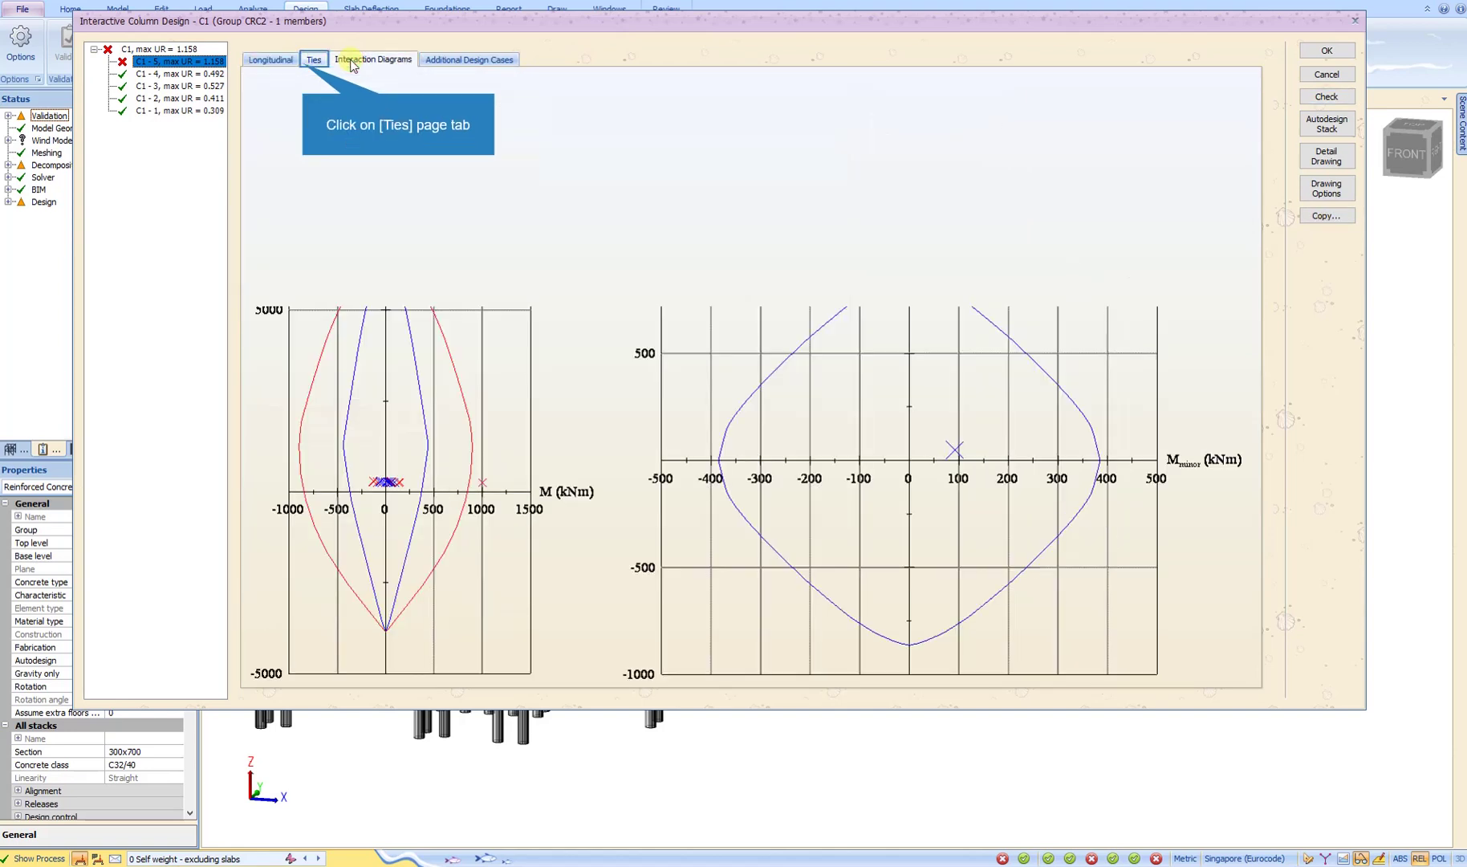
click(303, 64)
click(306, 63)
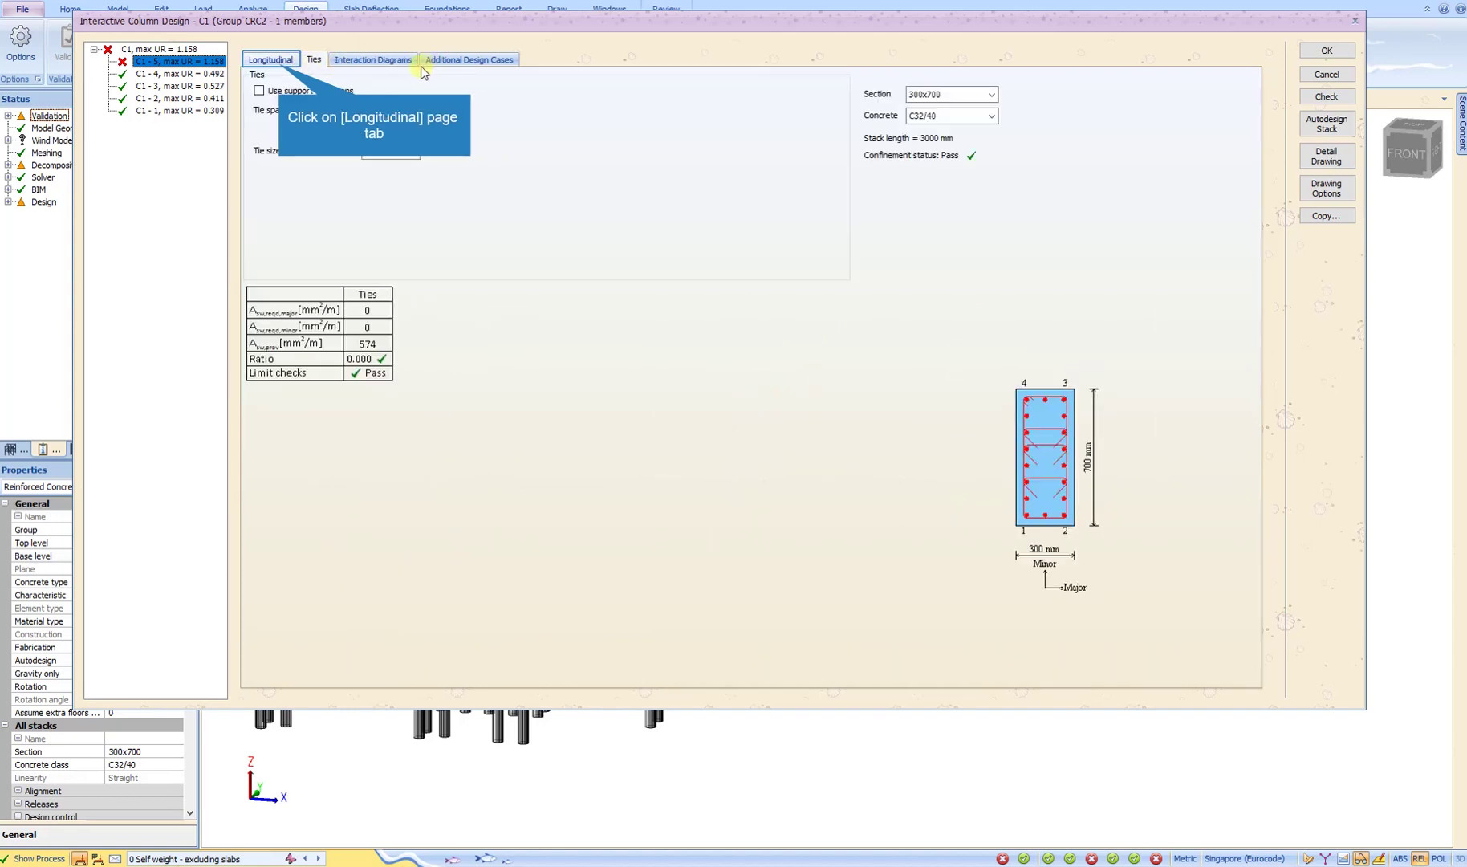
Step: Switch stack 5's principal bars to H32, then autodesign, which returns them to H25
click(280, 64)
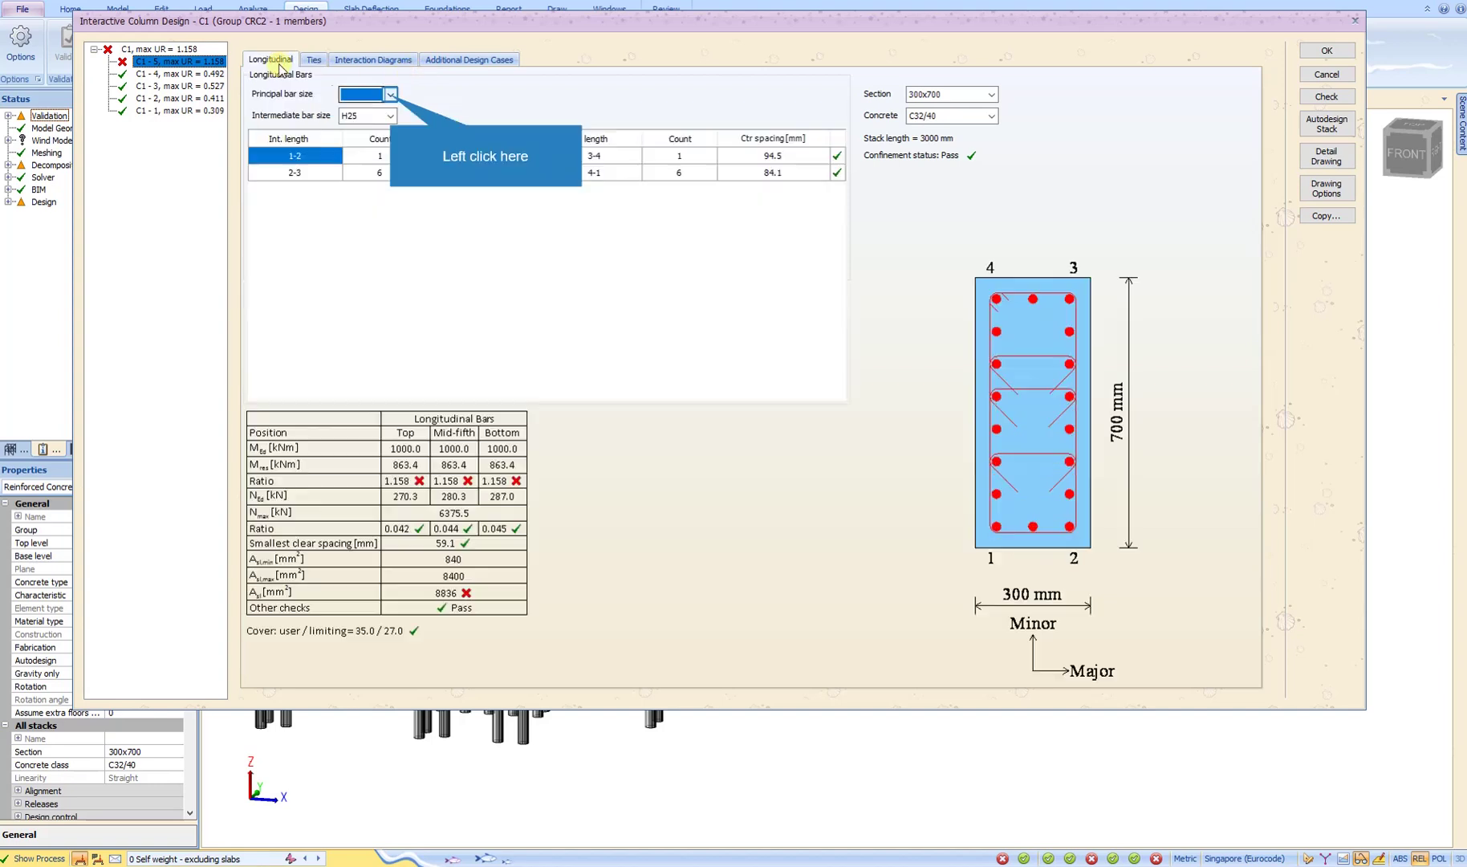
click(390, 95)
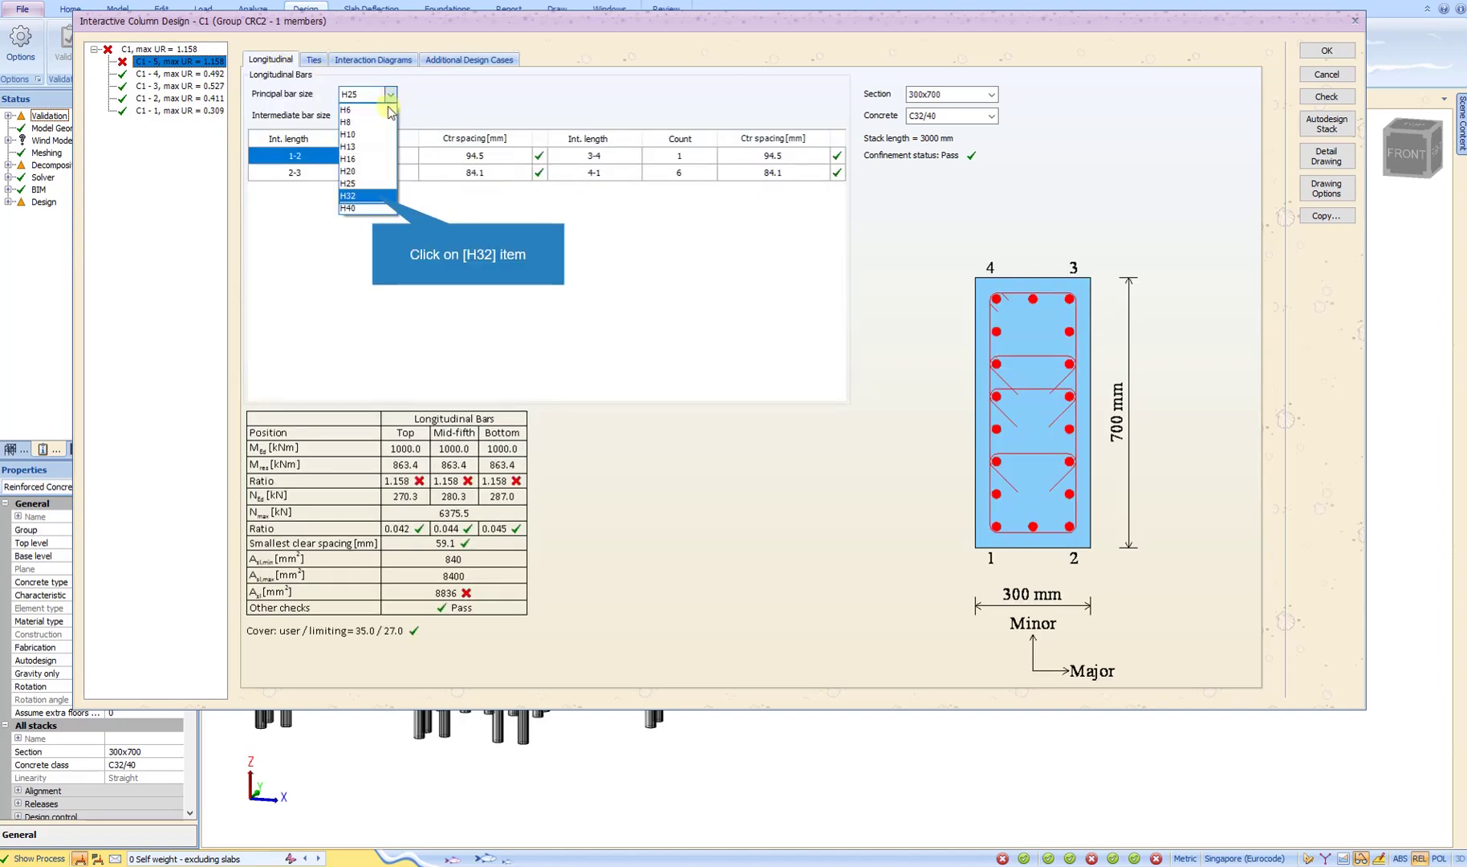
click(374, 196)
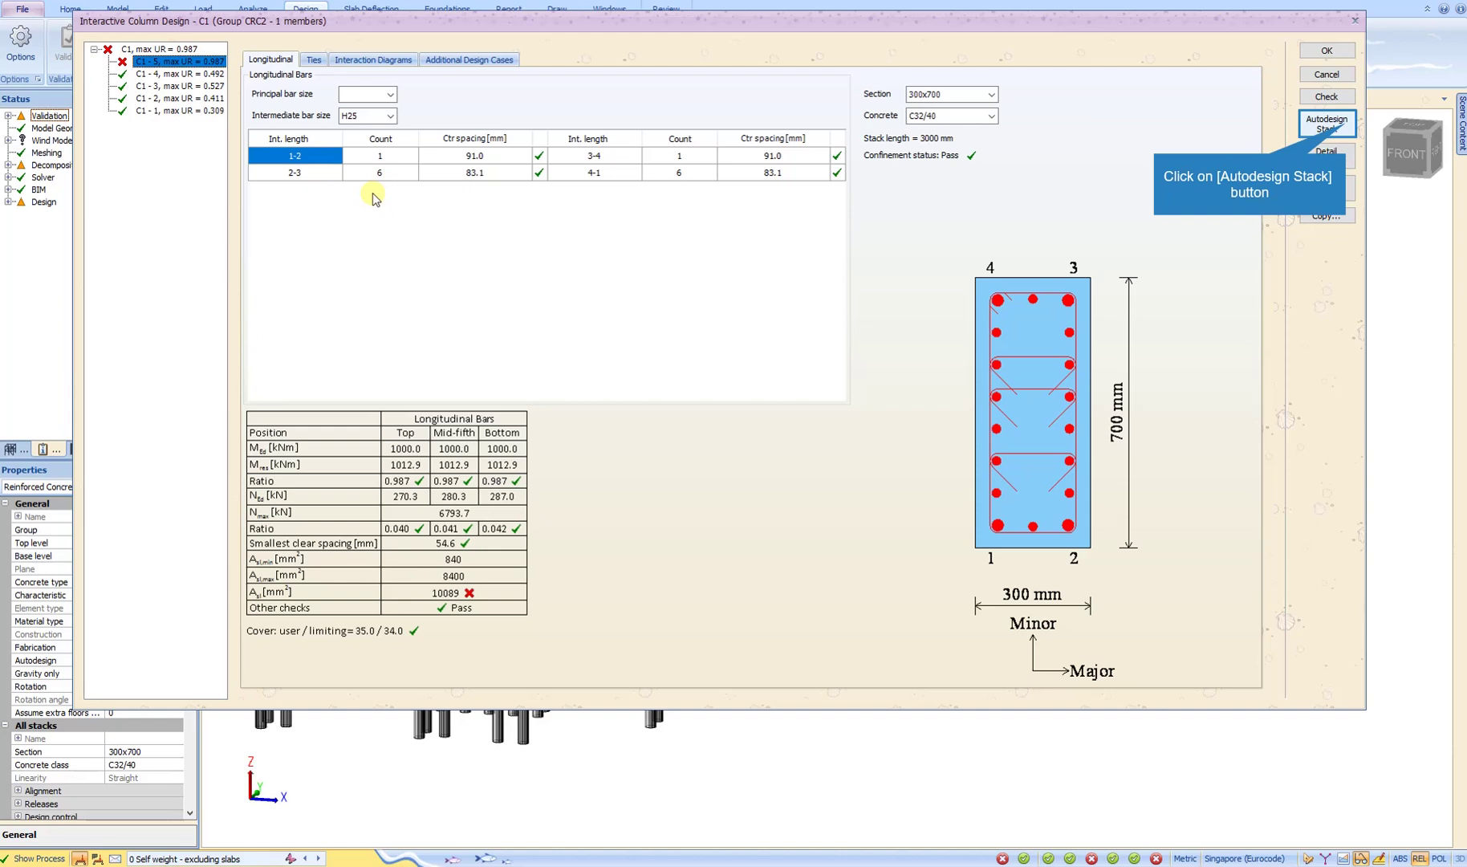
click(1347, 126)
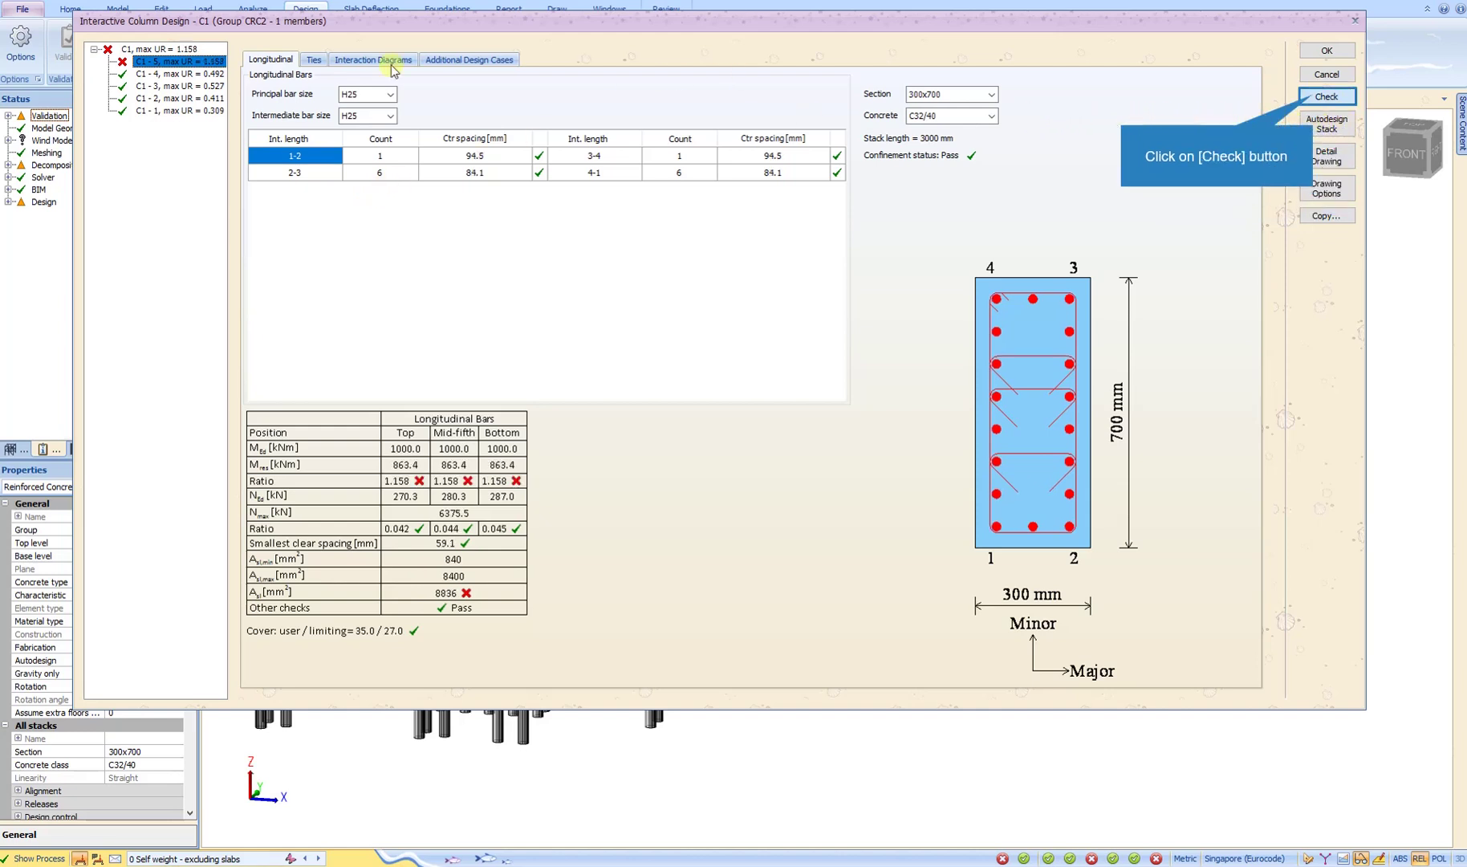
Step: Recheck stack 5, review its longitudinal bar failure at 1.158, and close the results
click(1325, 96)
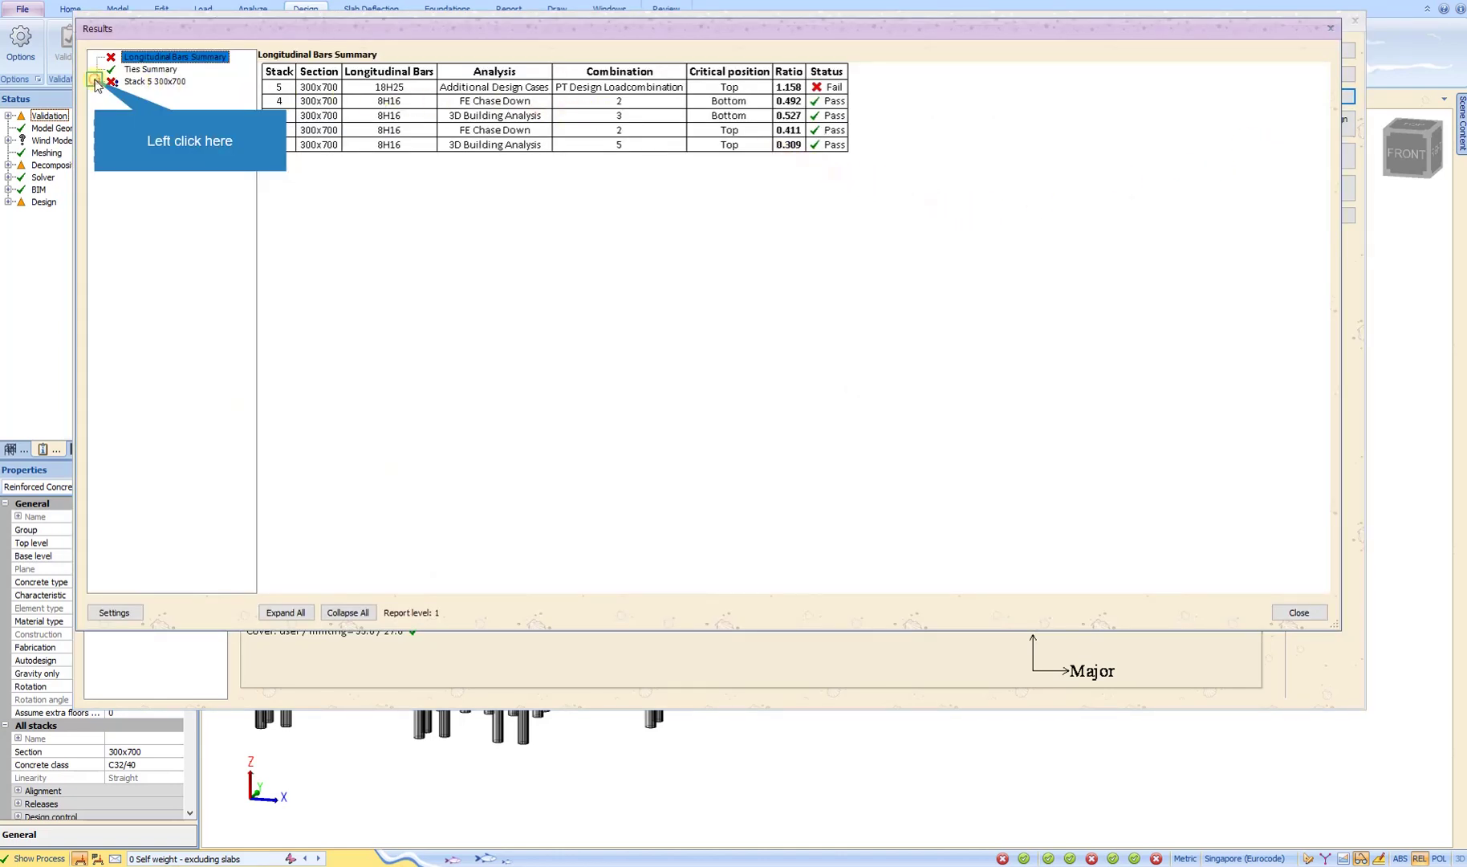
click(96, 82)
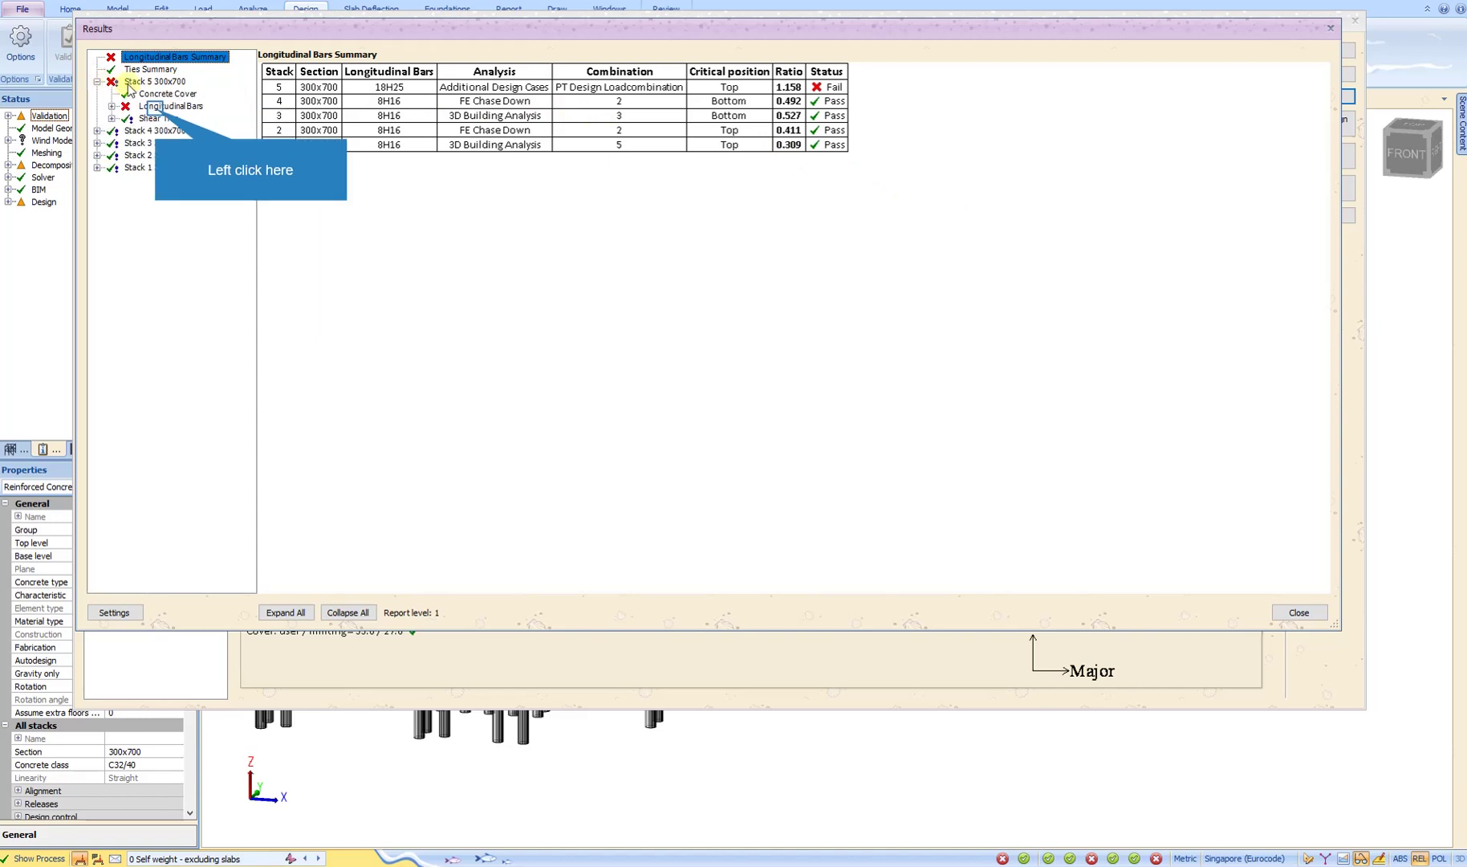
click(154, 107)
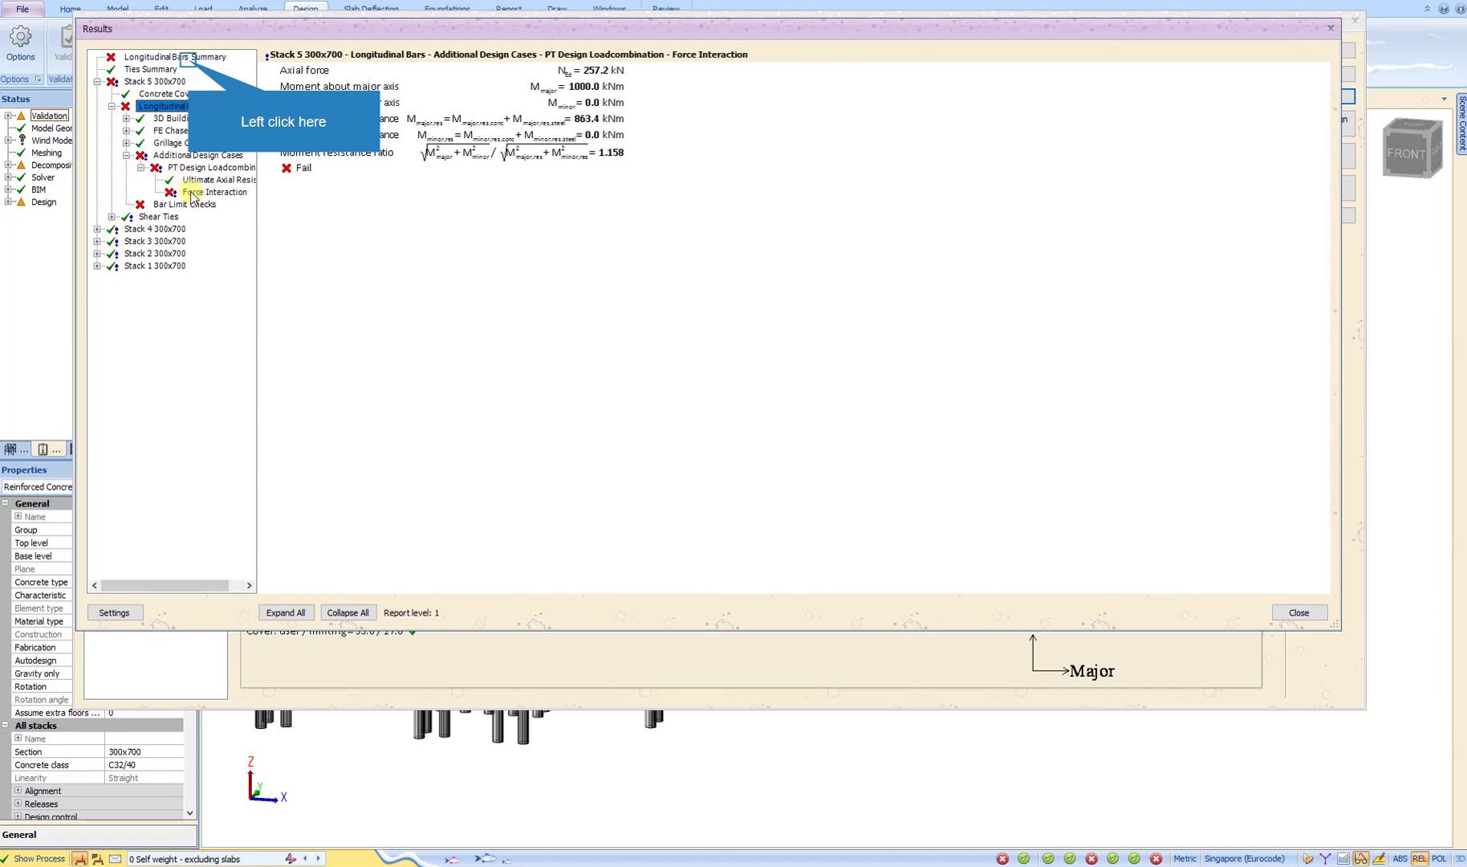
click(191, 58)
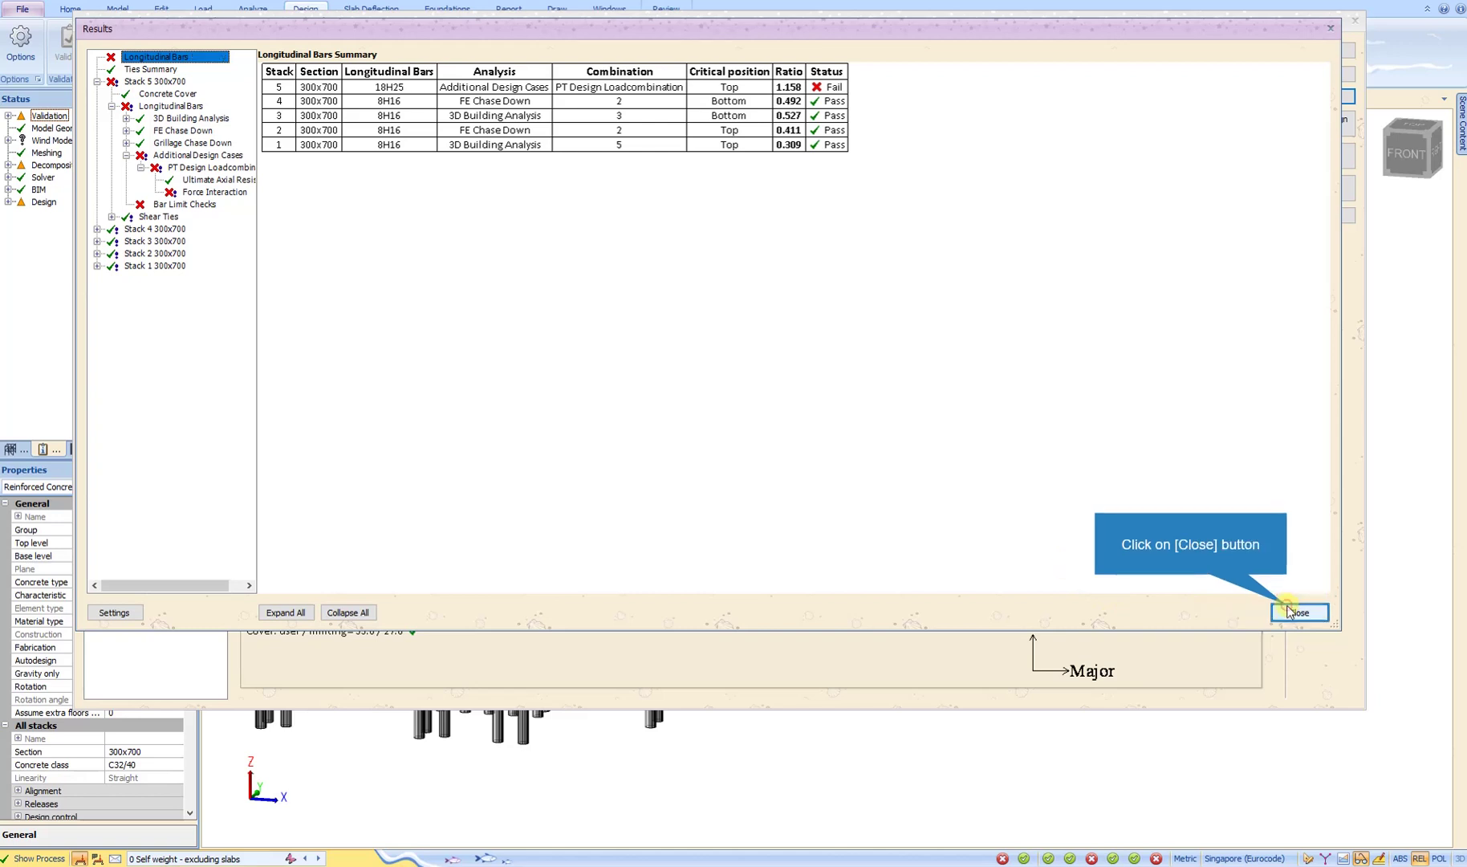
click(1288, 612)
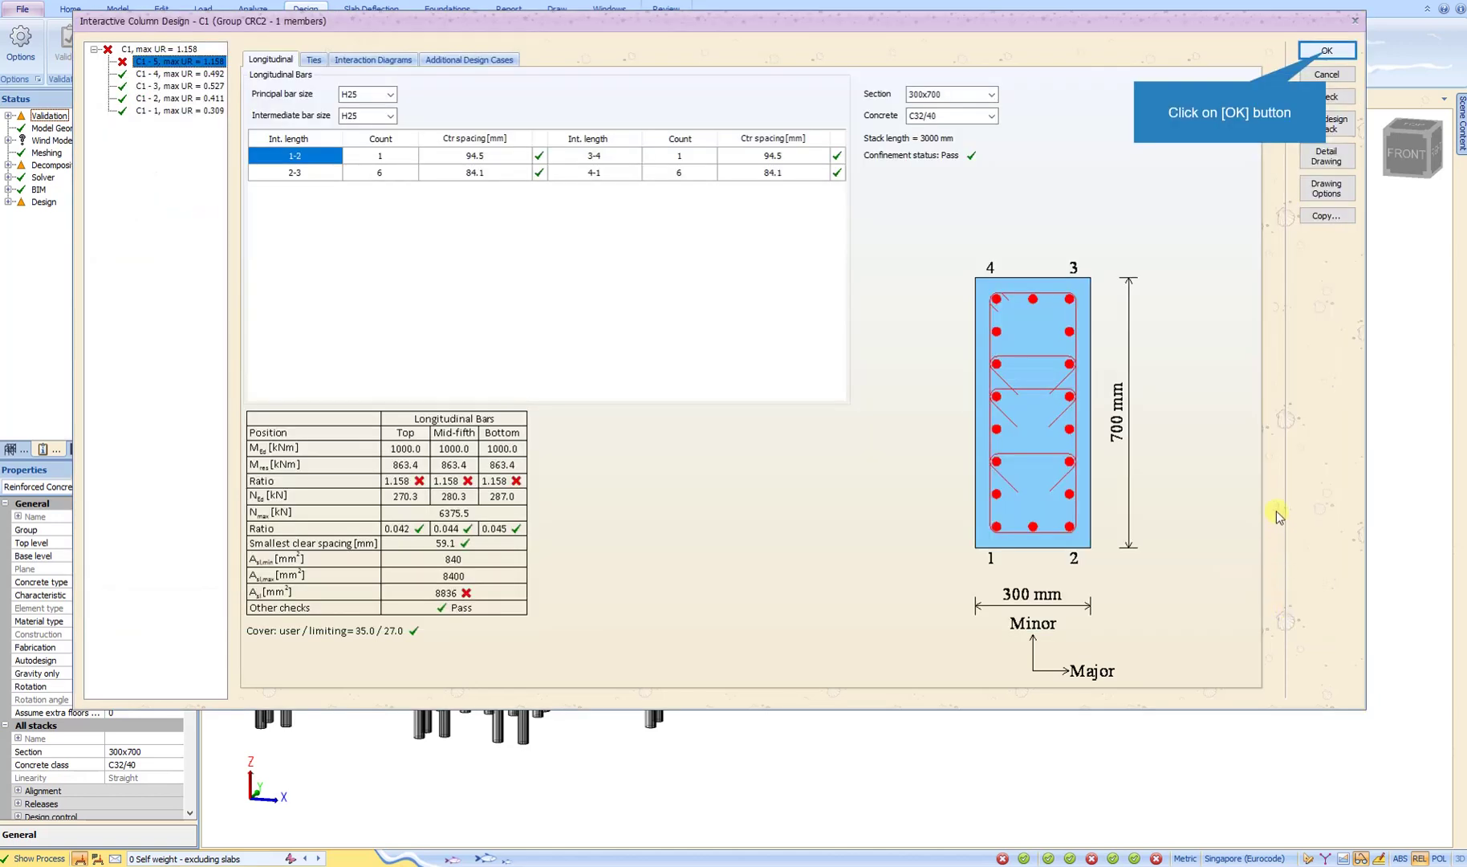
Step: Close interactive design and start a new section from Stack 5's 300x700 section of column C1
click(1325, 51)
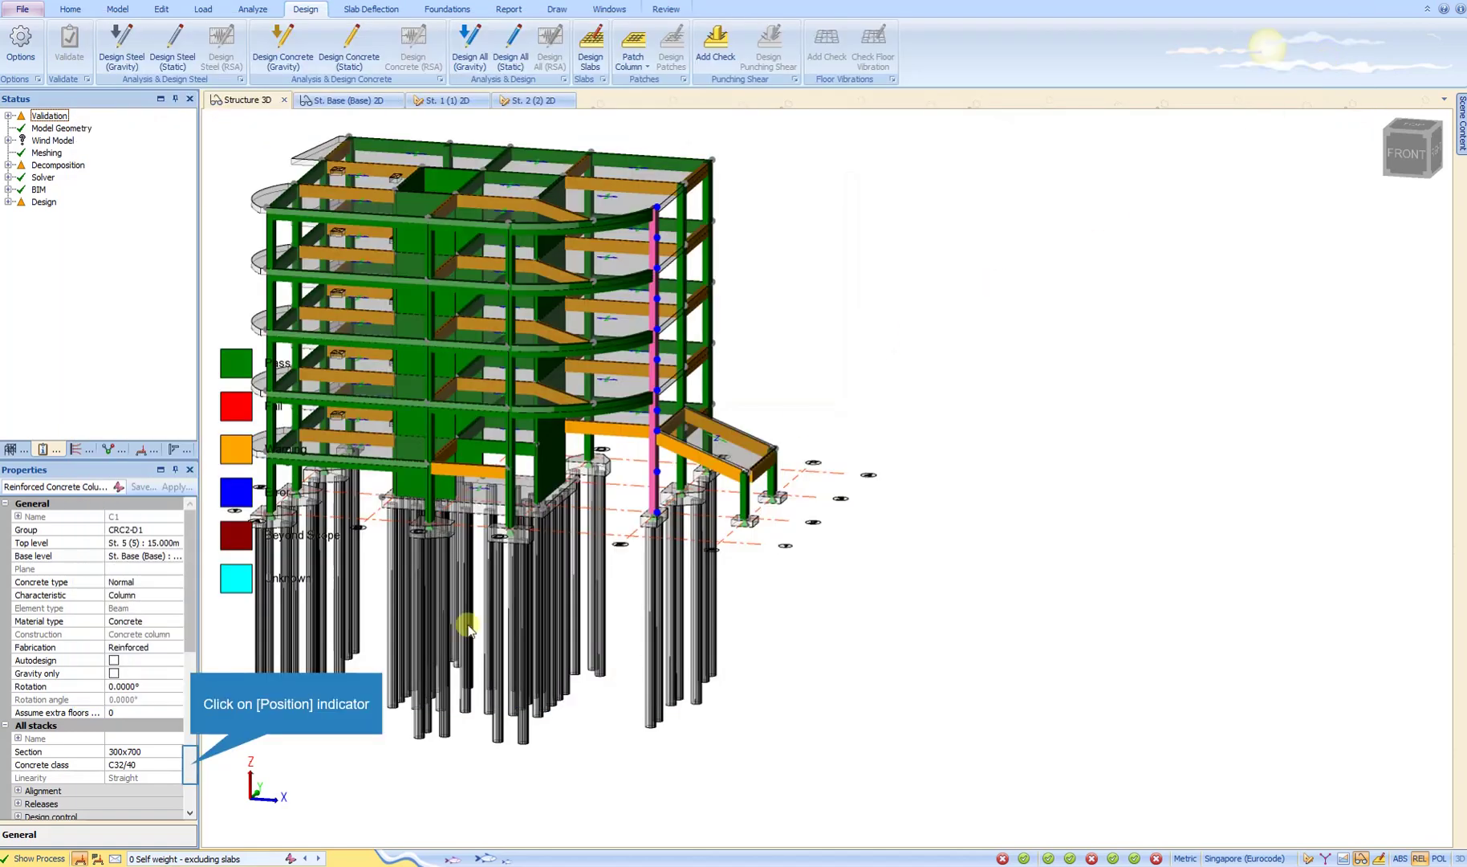
click(192, 769)
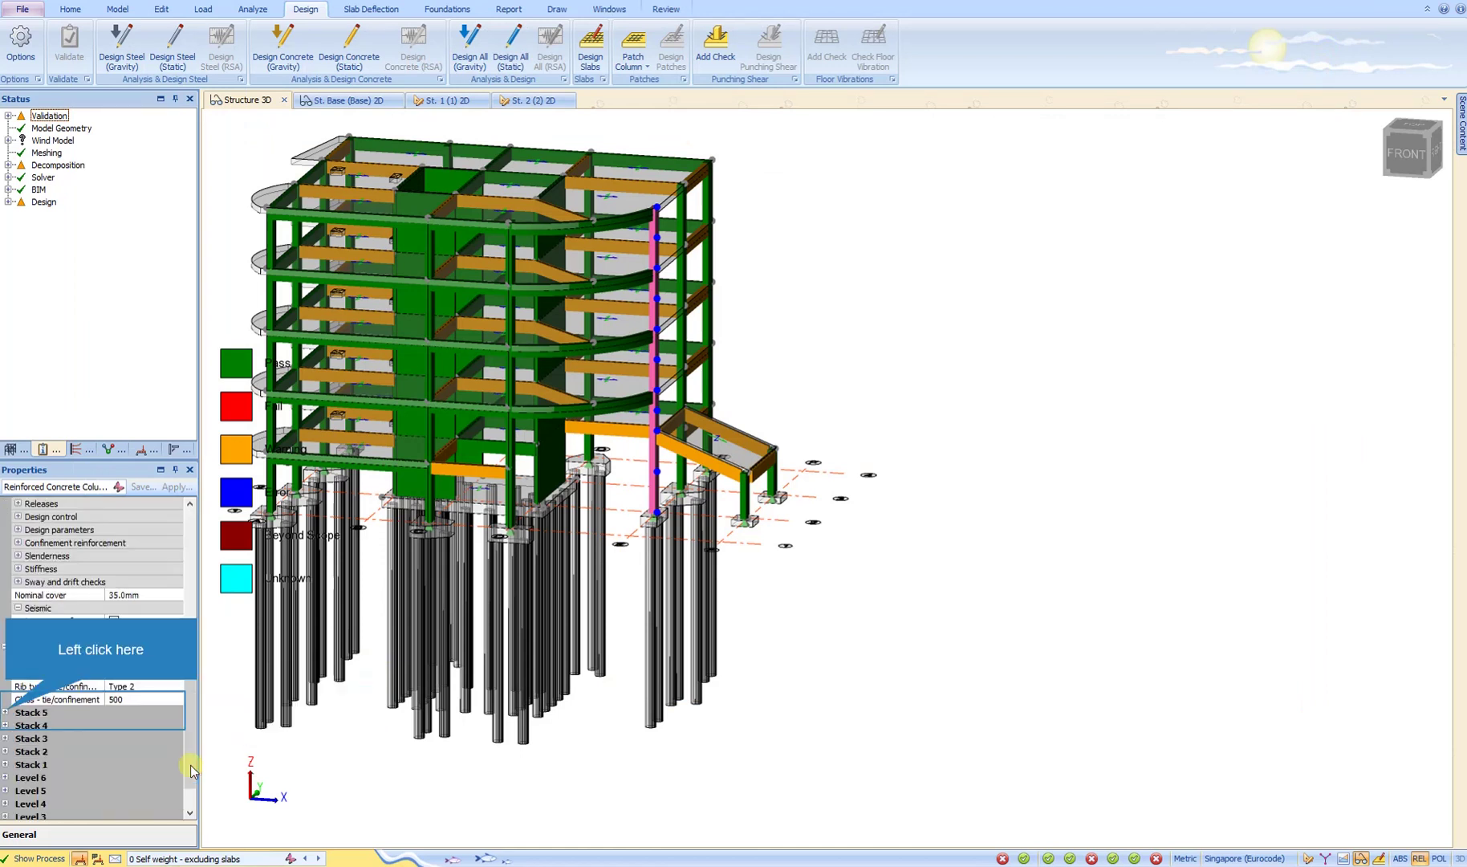
click(6, 713)
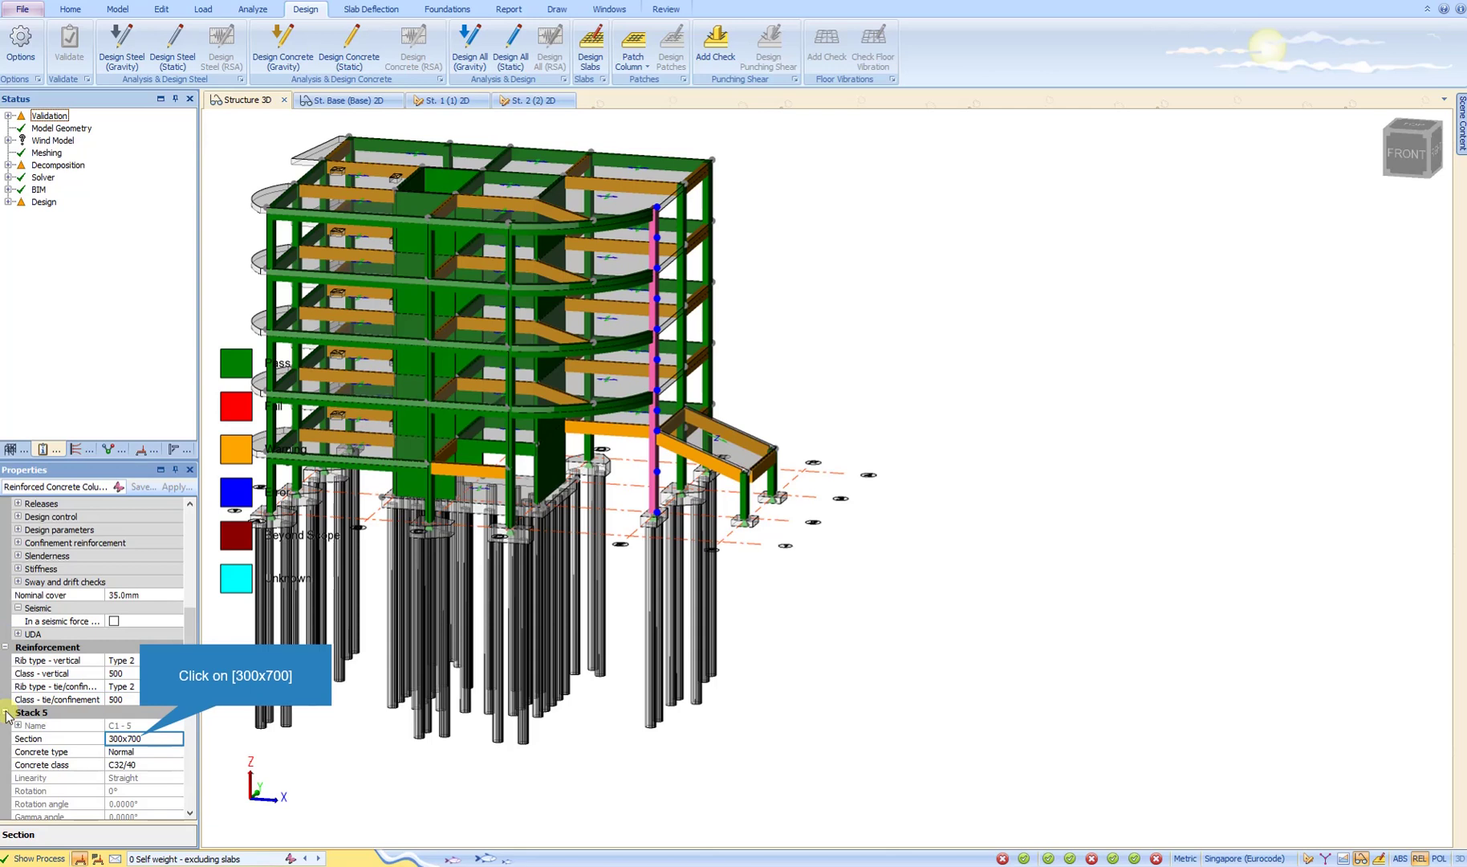
click(138, 738)
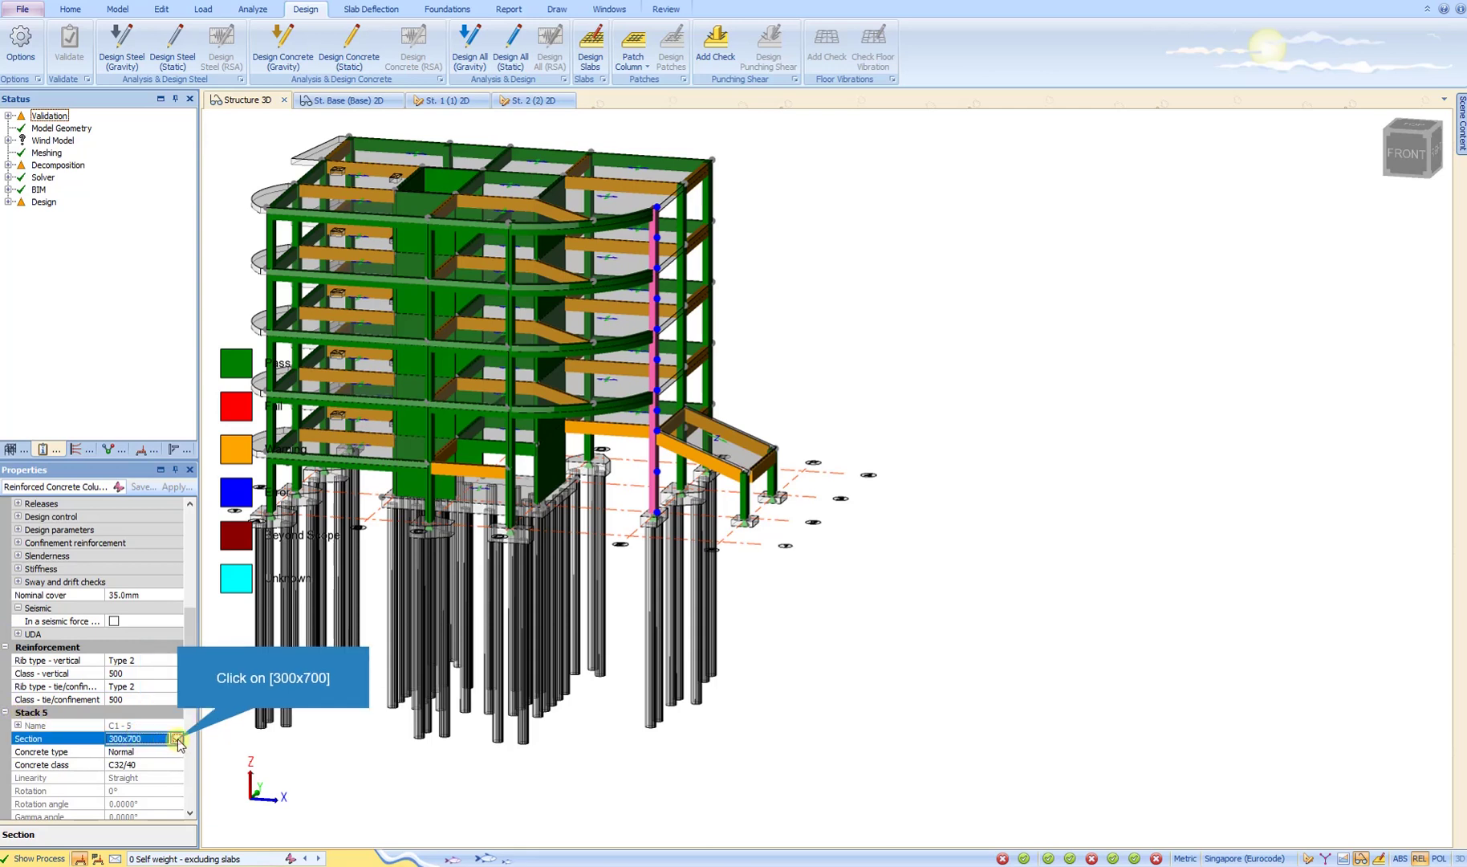
click(177, 738)
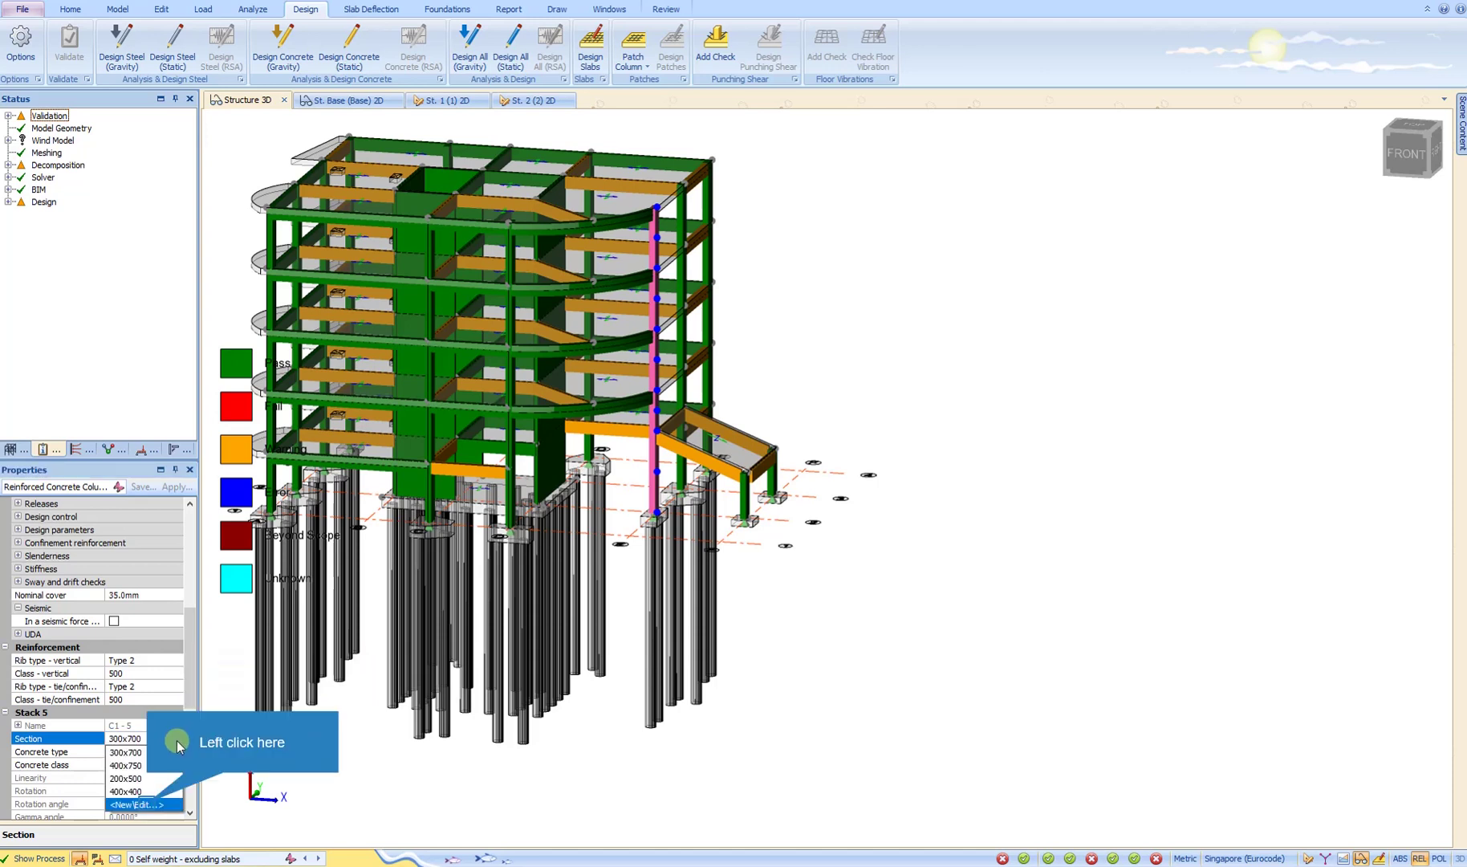
click(147, 804)
Step: Change the section's breadth to 350 mm and depth to 750 mm, then apply it
click(663, 324)
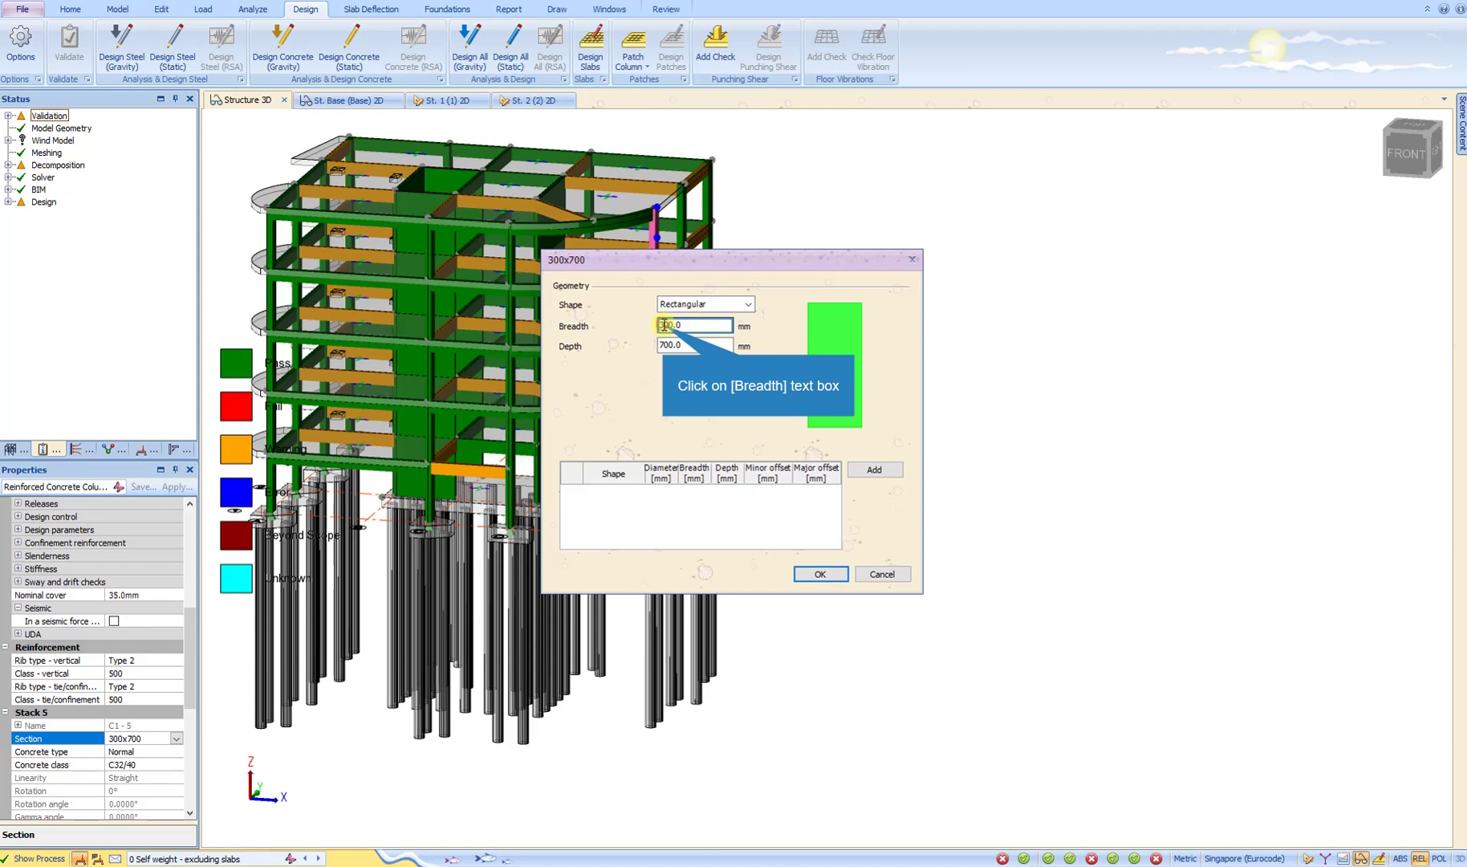
key(Delete)
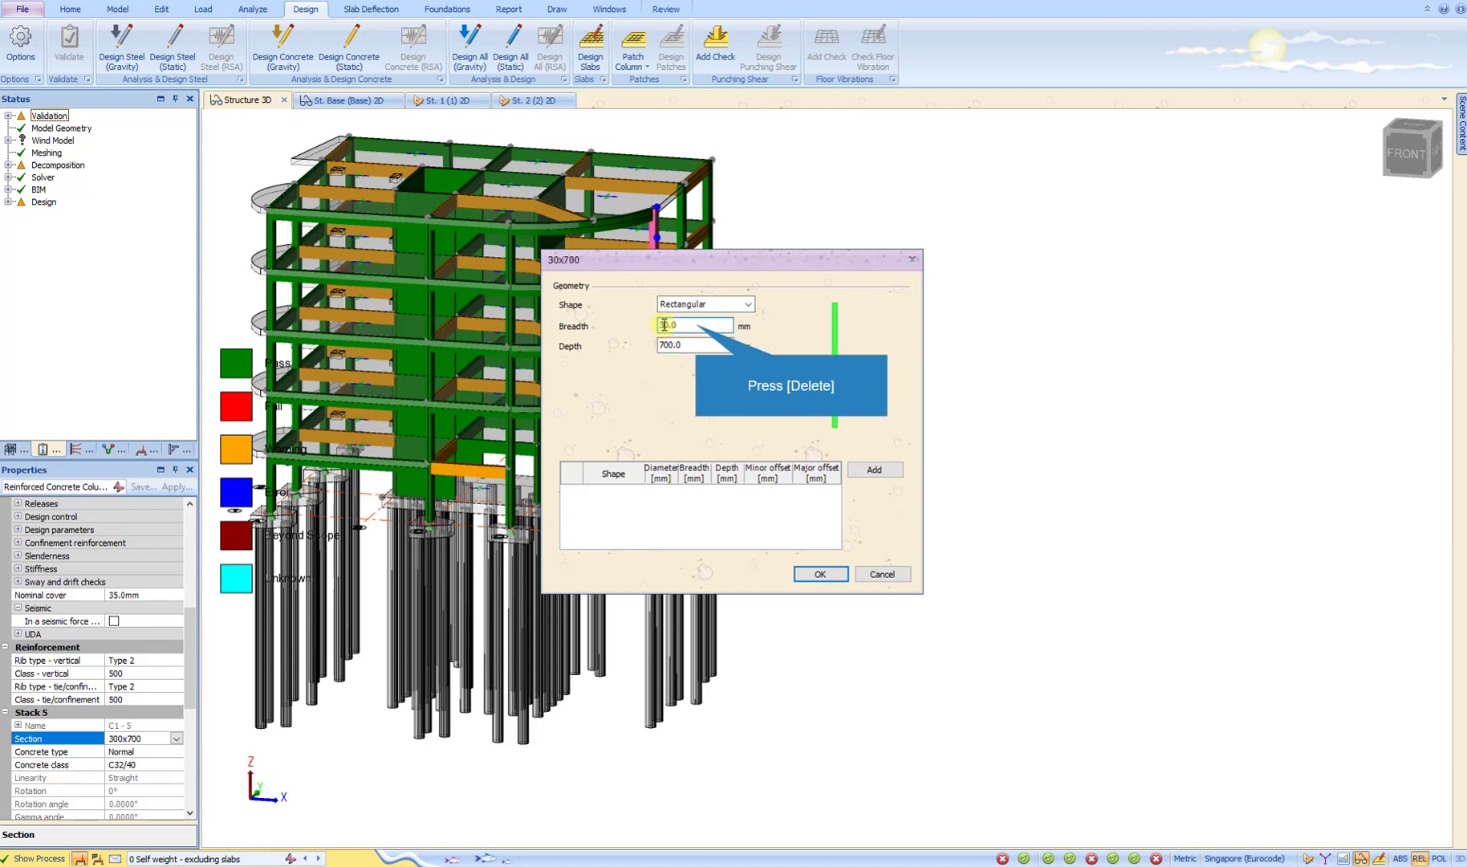
key(Delete)
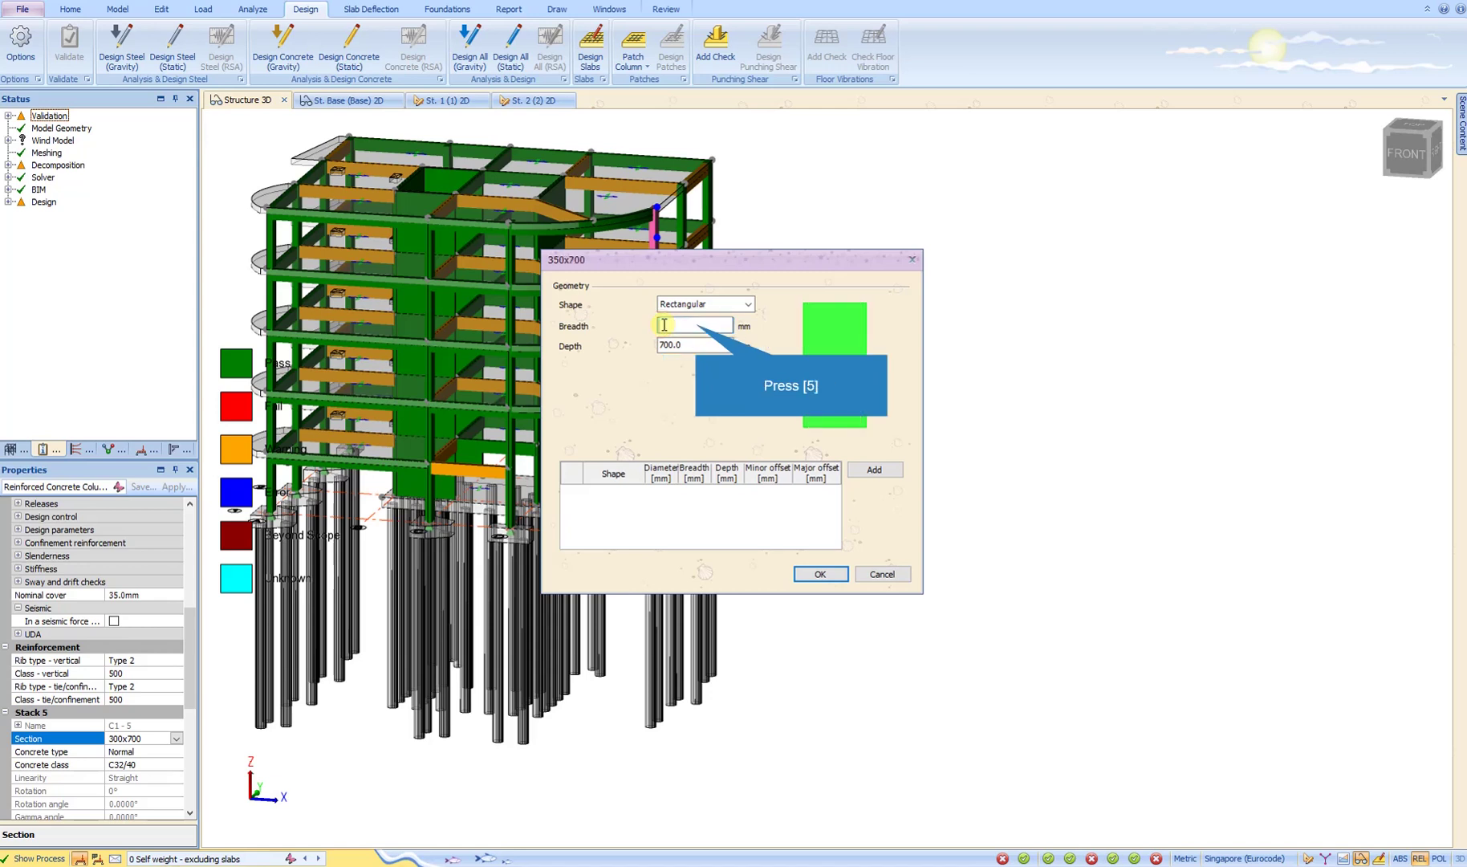
text(50.0)
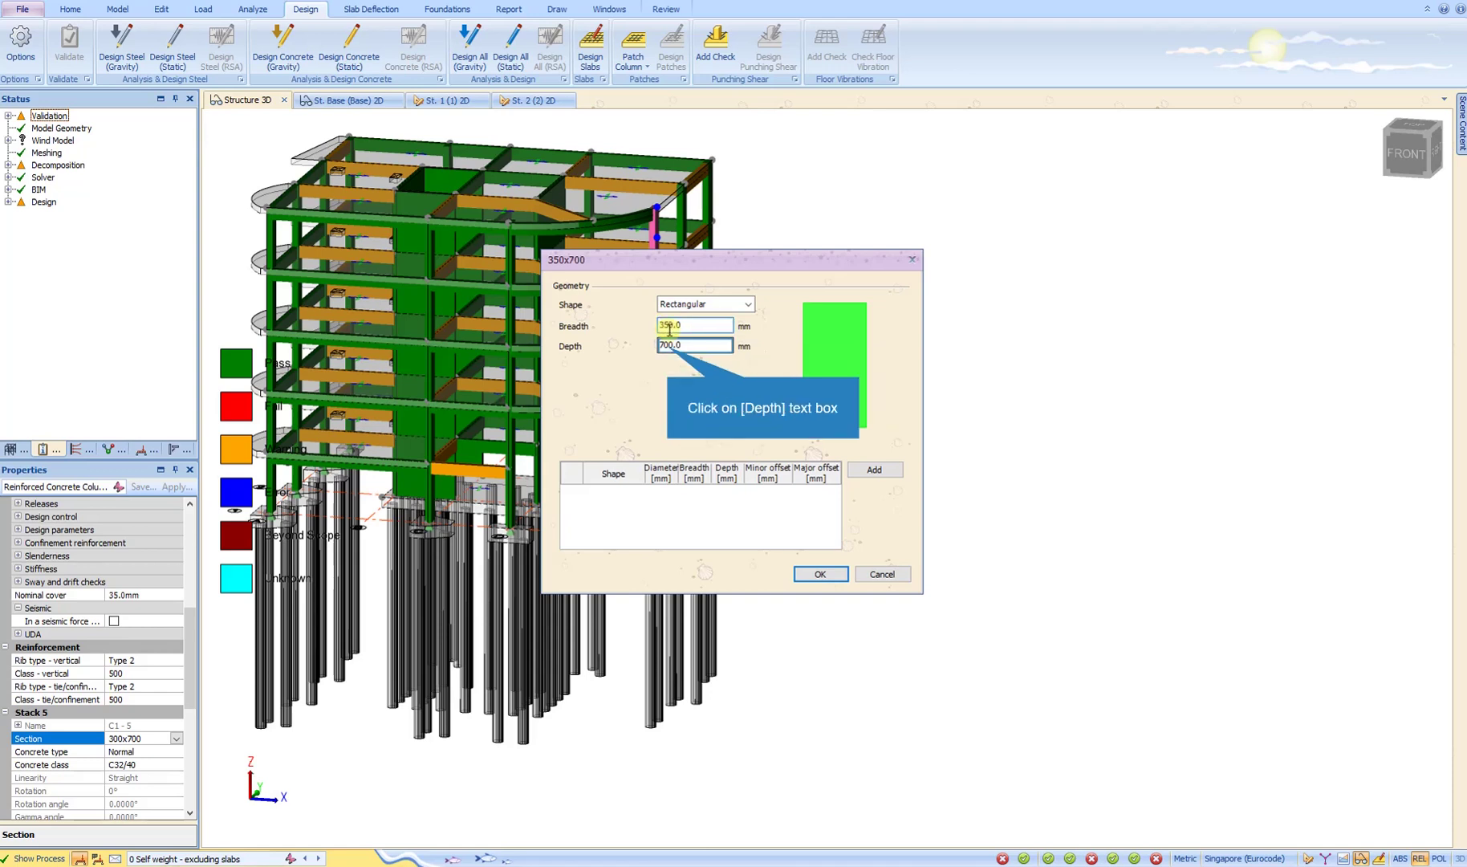
click(667, 347)
key(Delete)
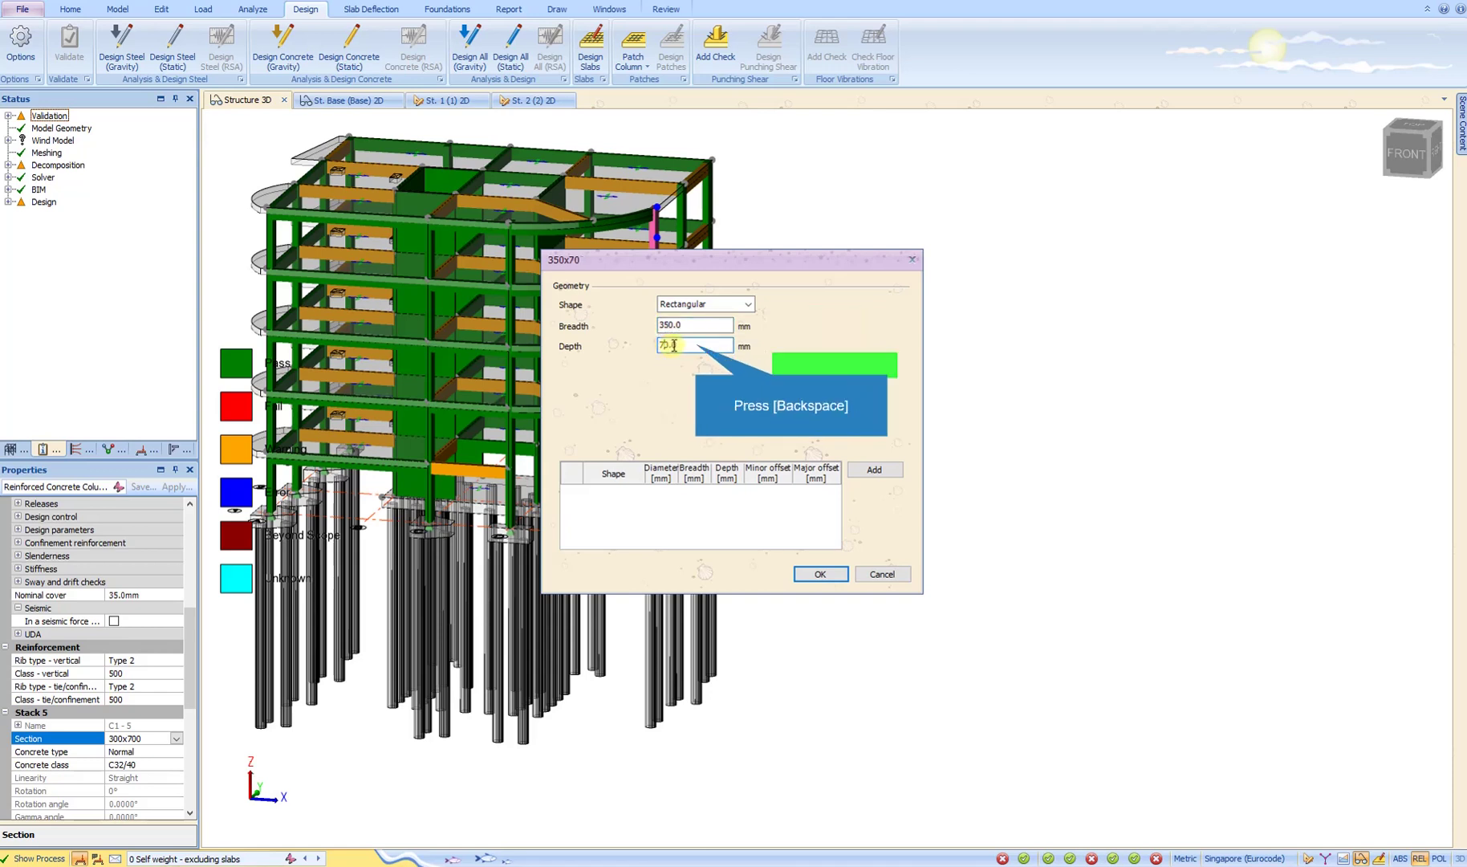
key(BackSpace)
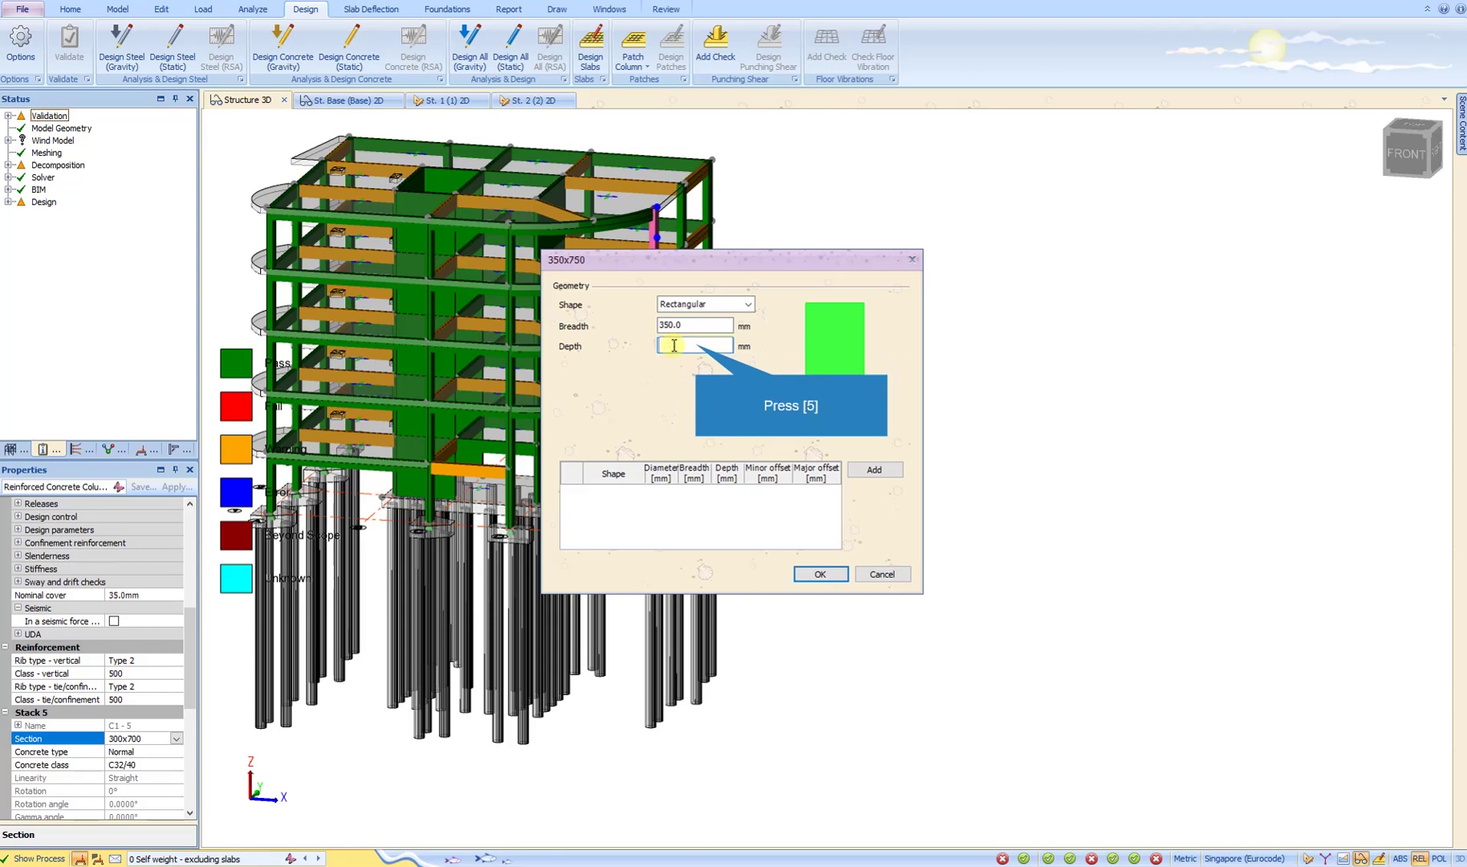
text(50.0)
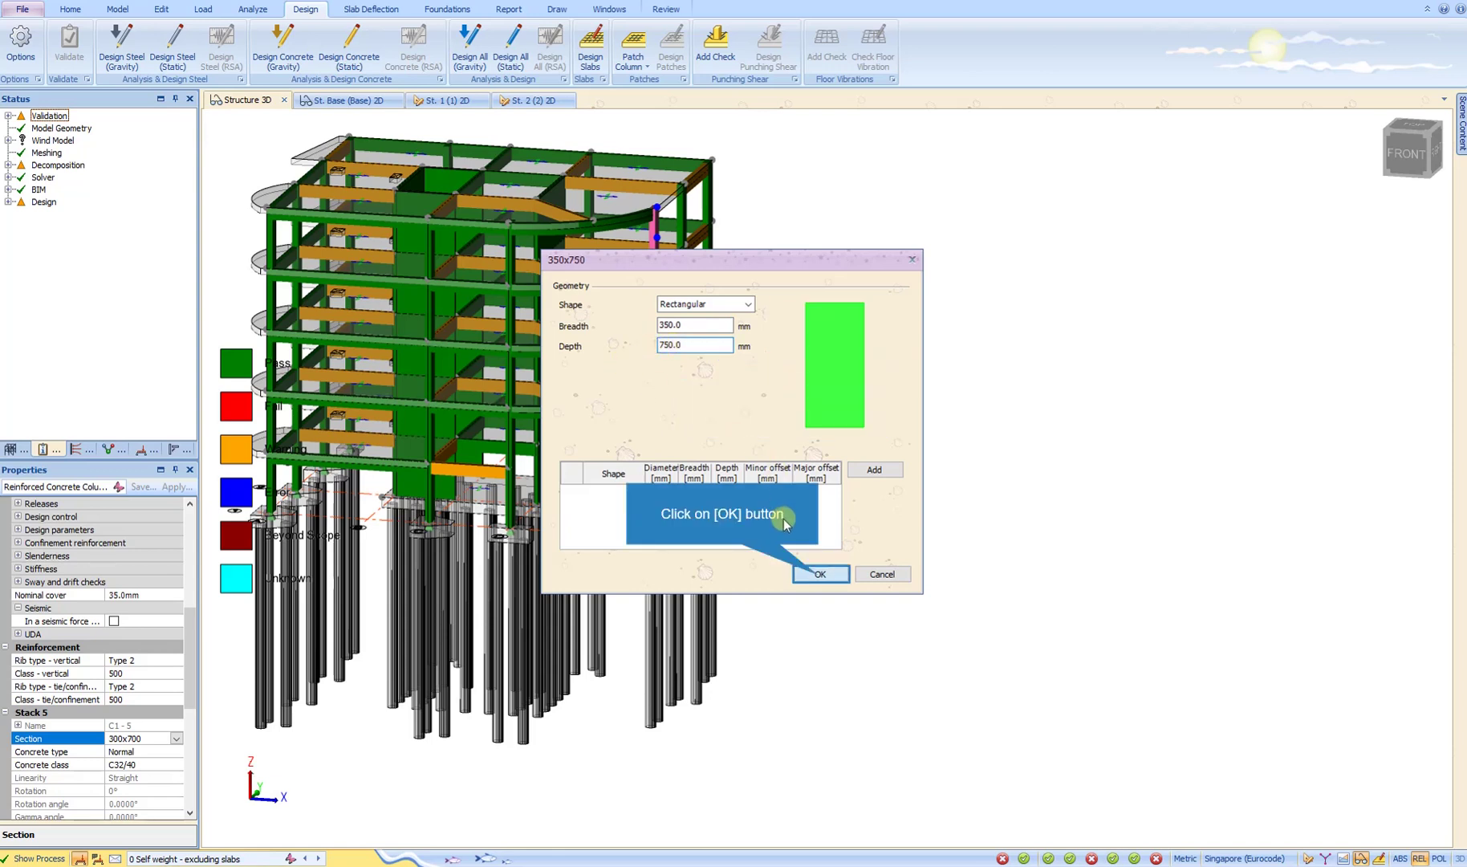
click(818, 574)
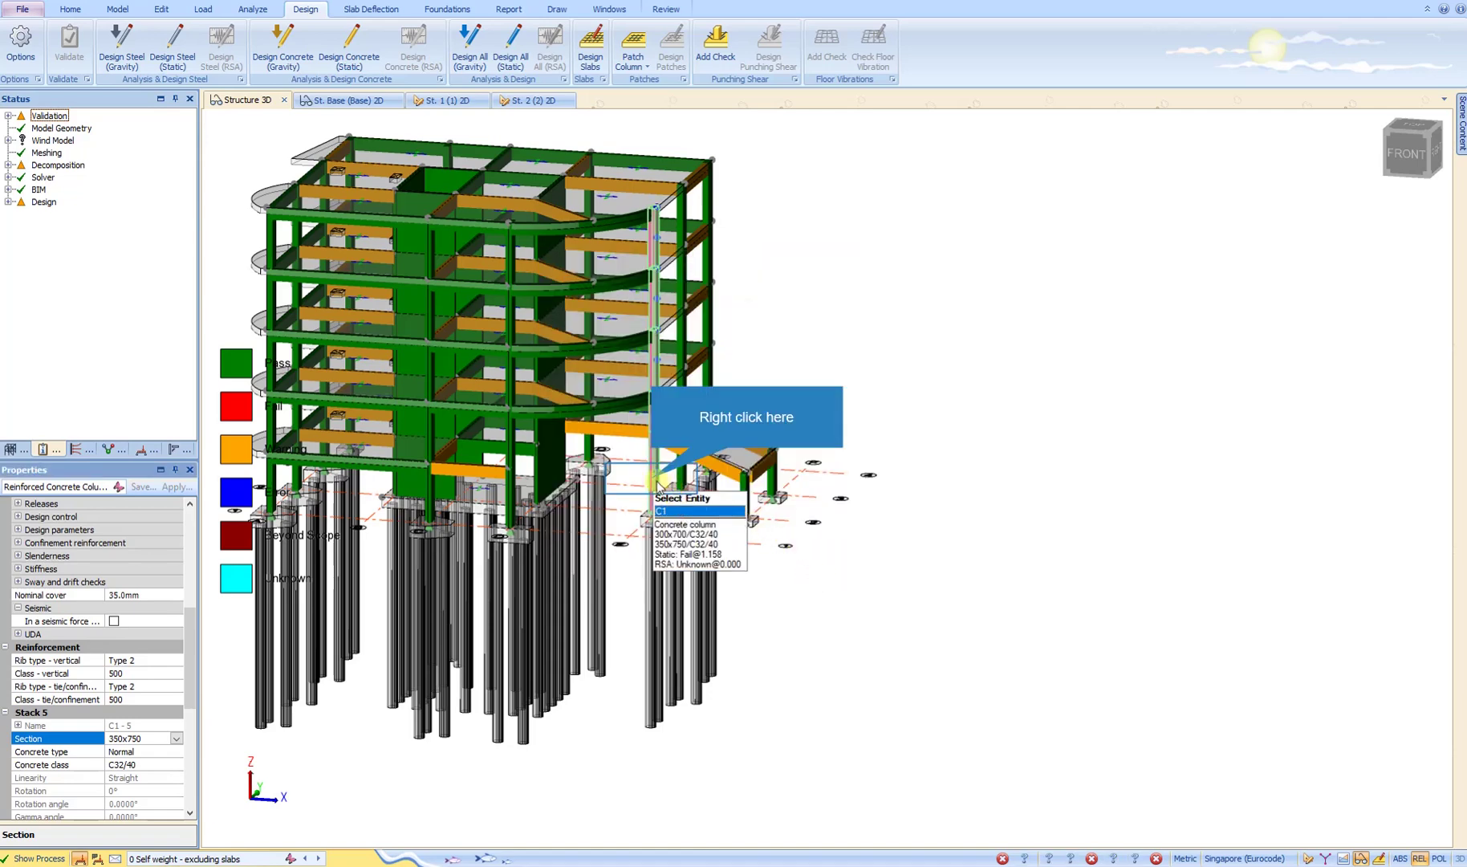
Step: Run a static design of column C1 to get its check results
right_click(651, 481)
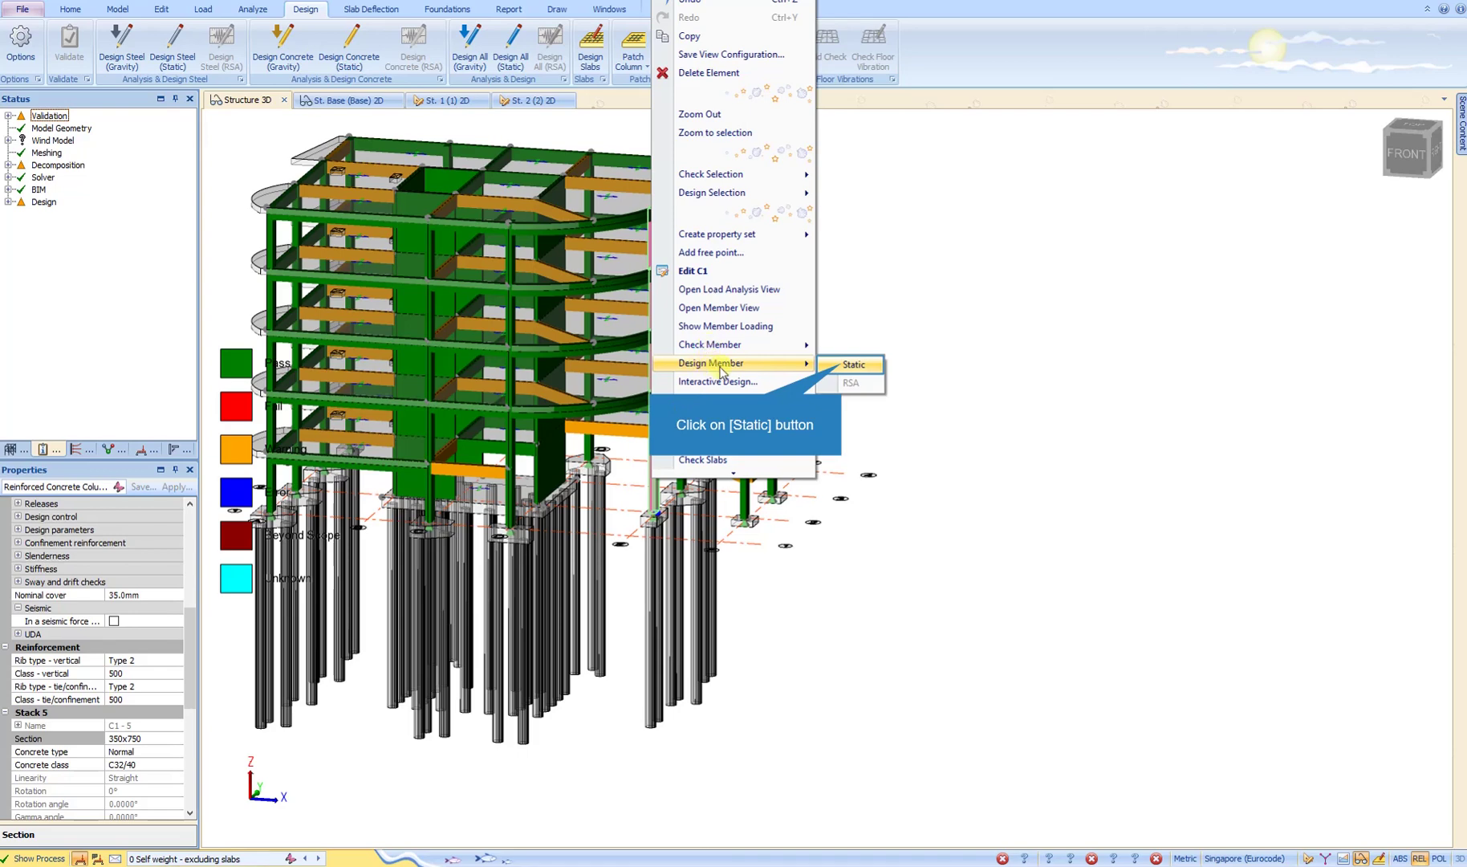
click(844, 368)
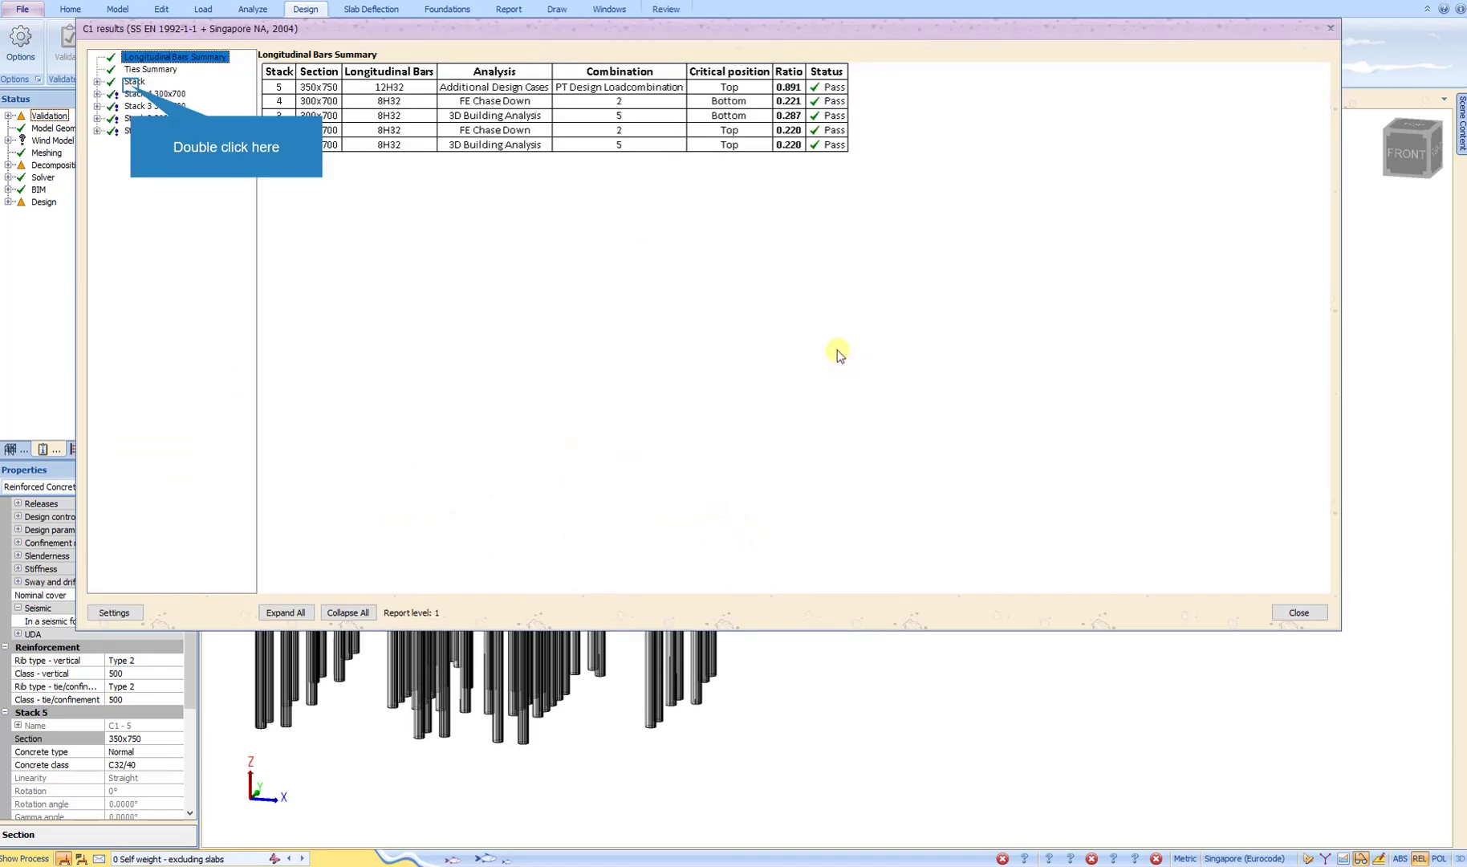
Step: Inspect stack 5's PT Design Loadcombination check and longitudinal bars summary, then close the report
double_click(133, 83)
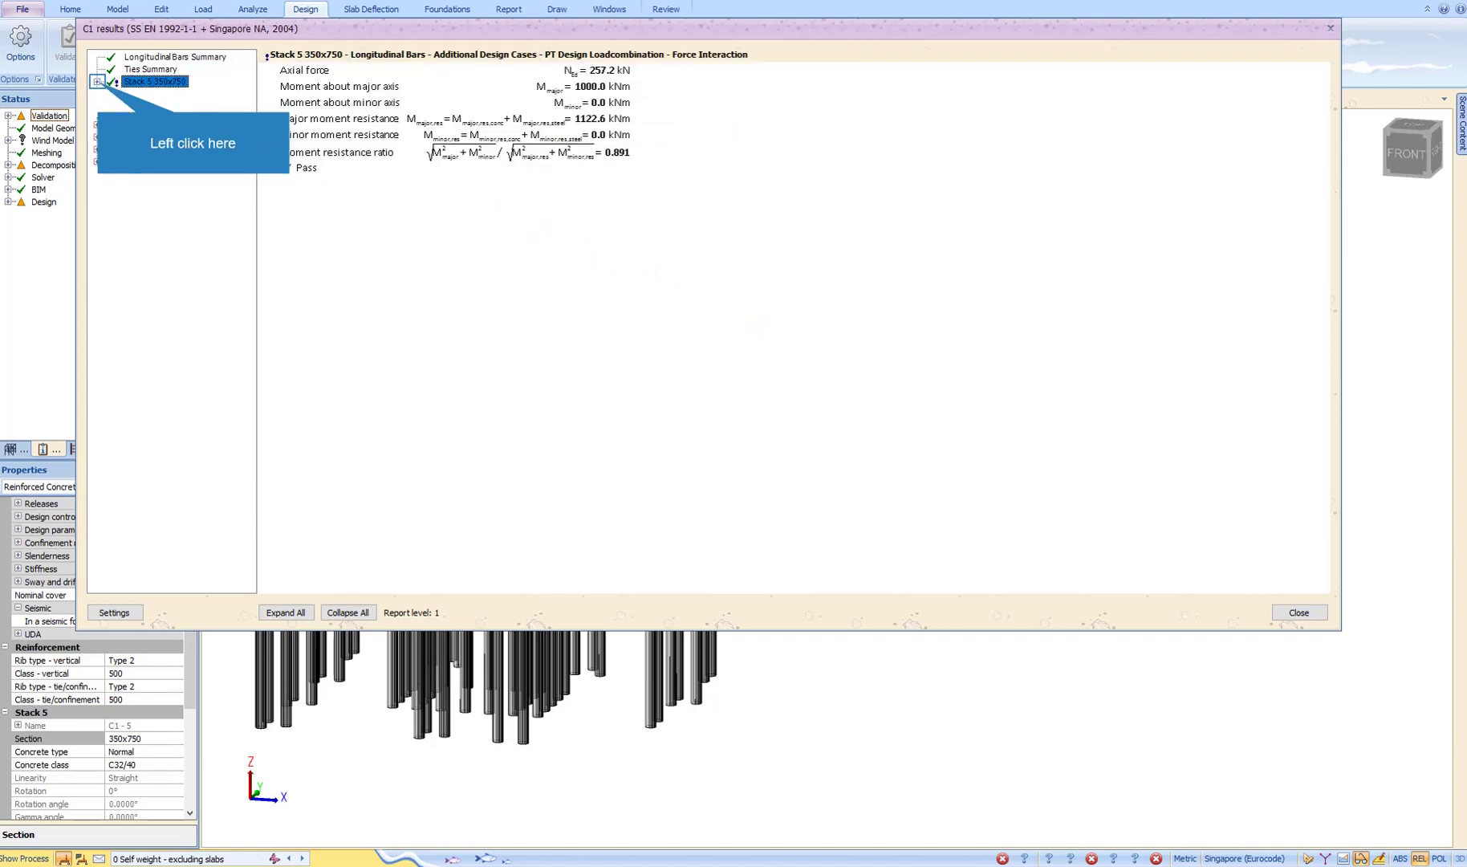
click(98, 81)
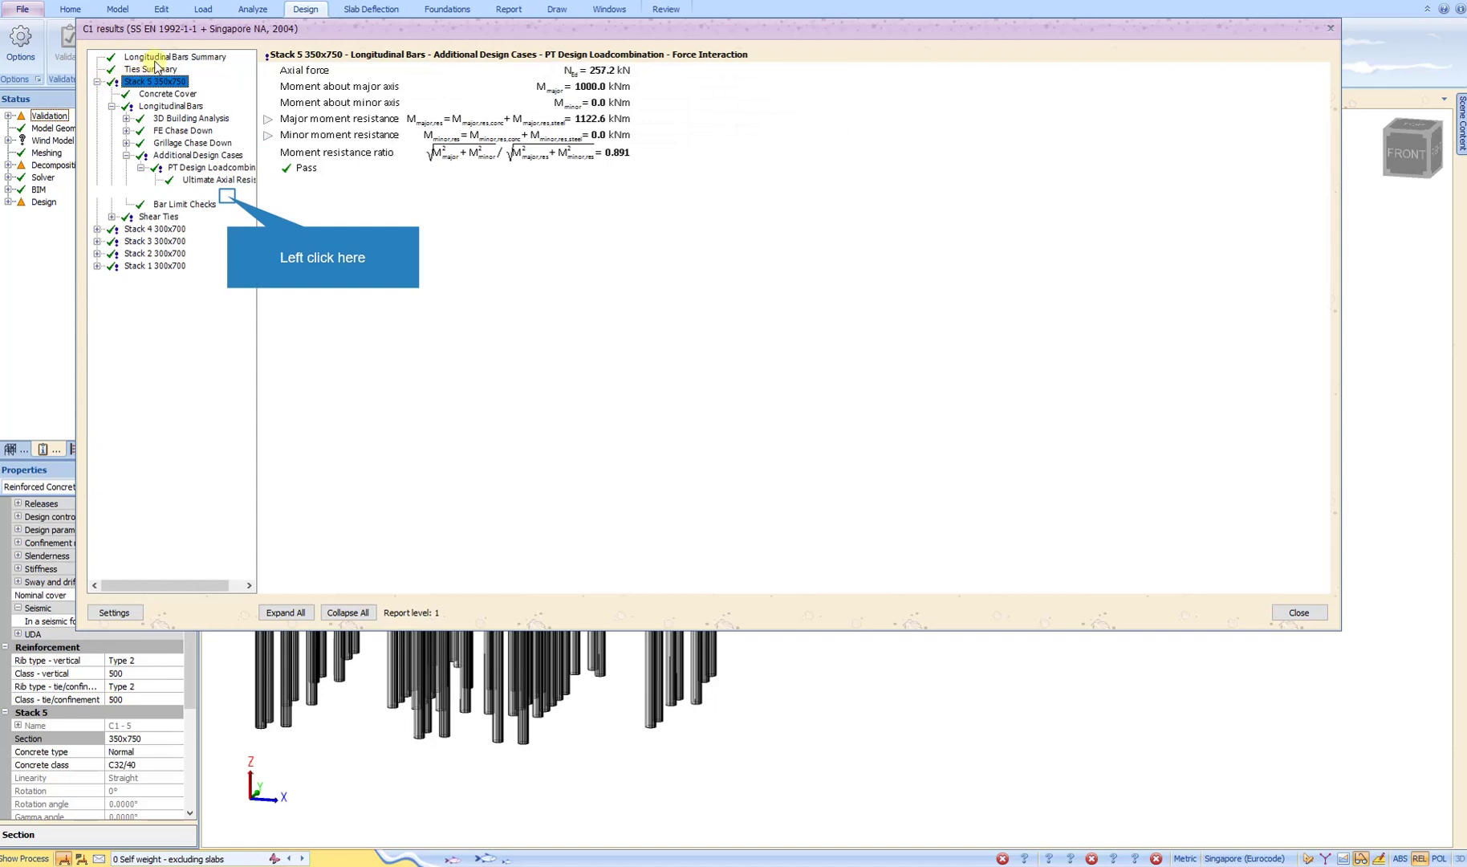
click(228, 197)
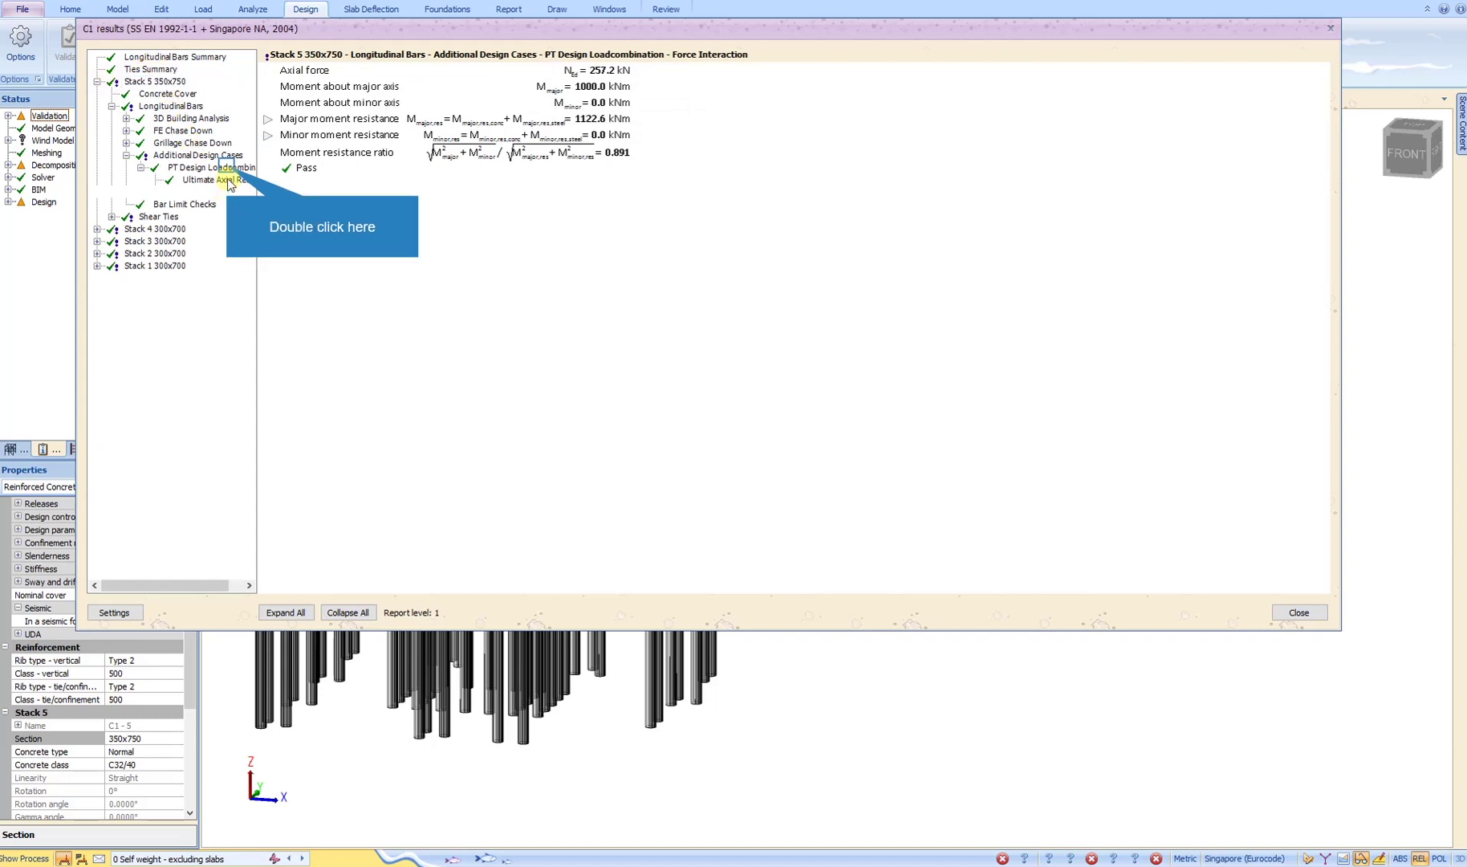
double_click(228, 168)
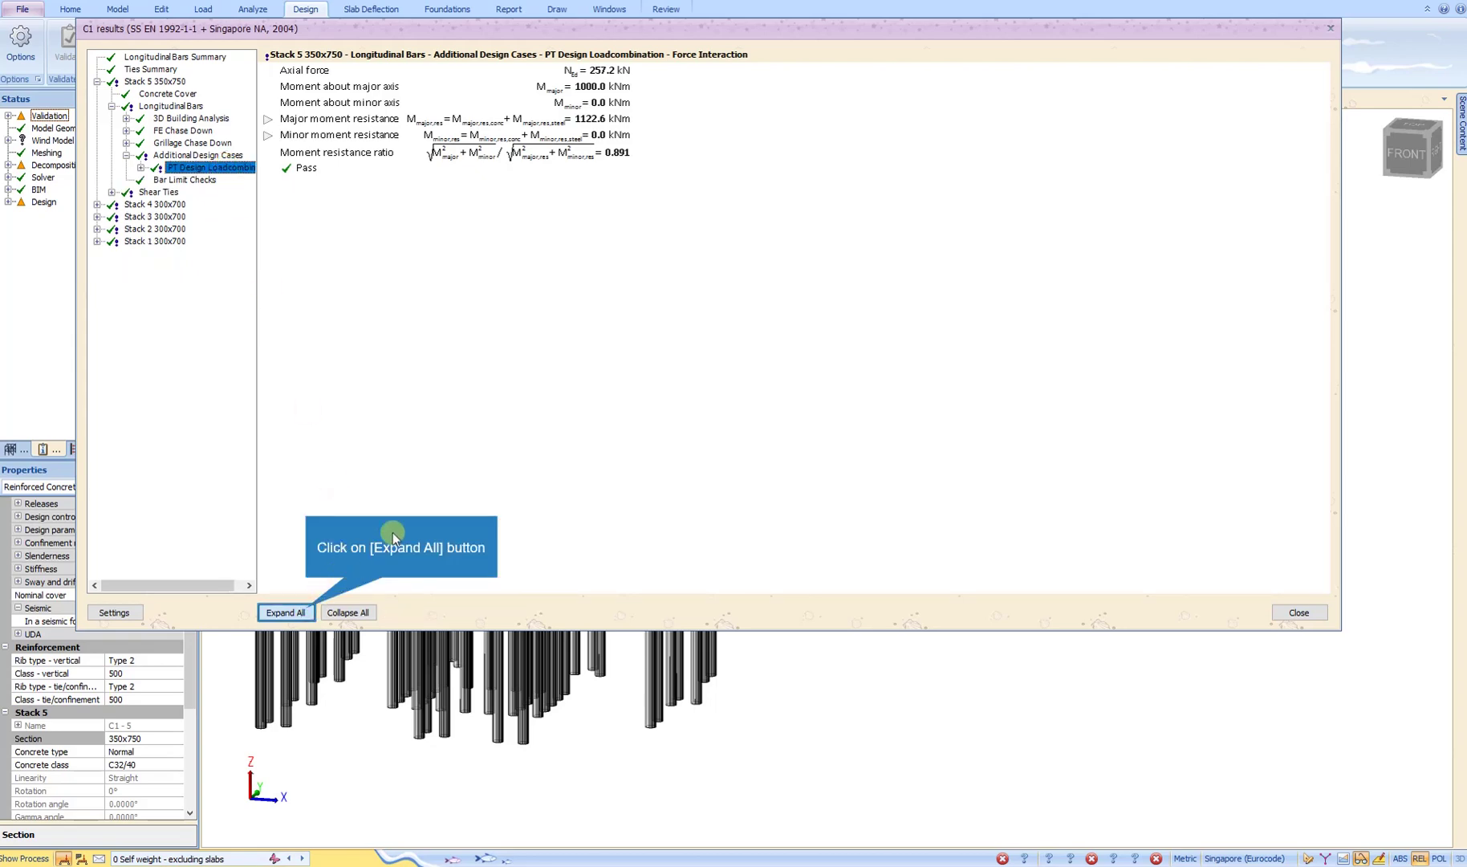
scroll(456, 518, down, 10)
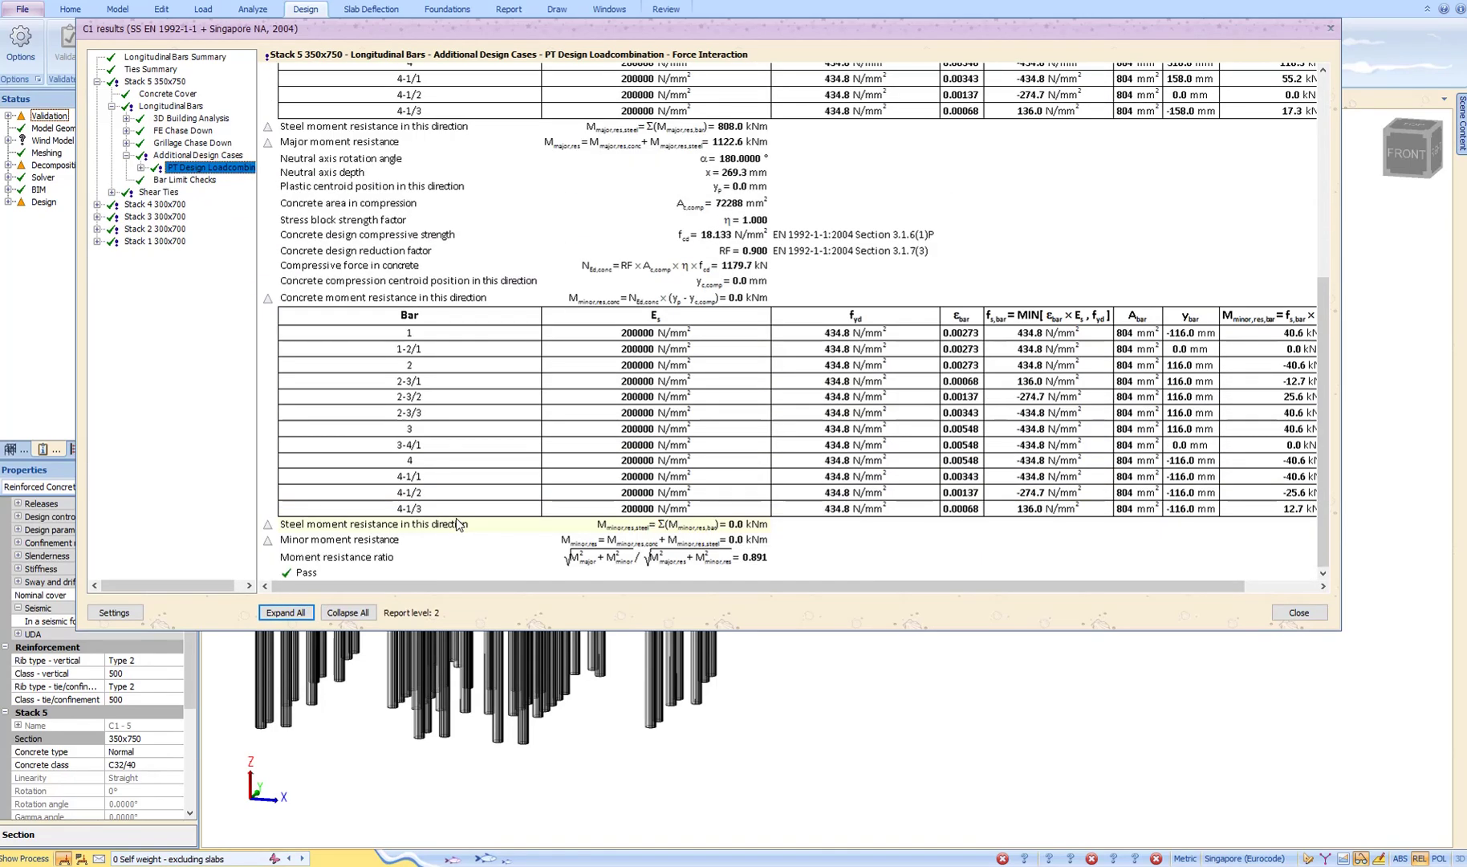
click(199, 58)
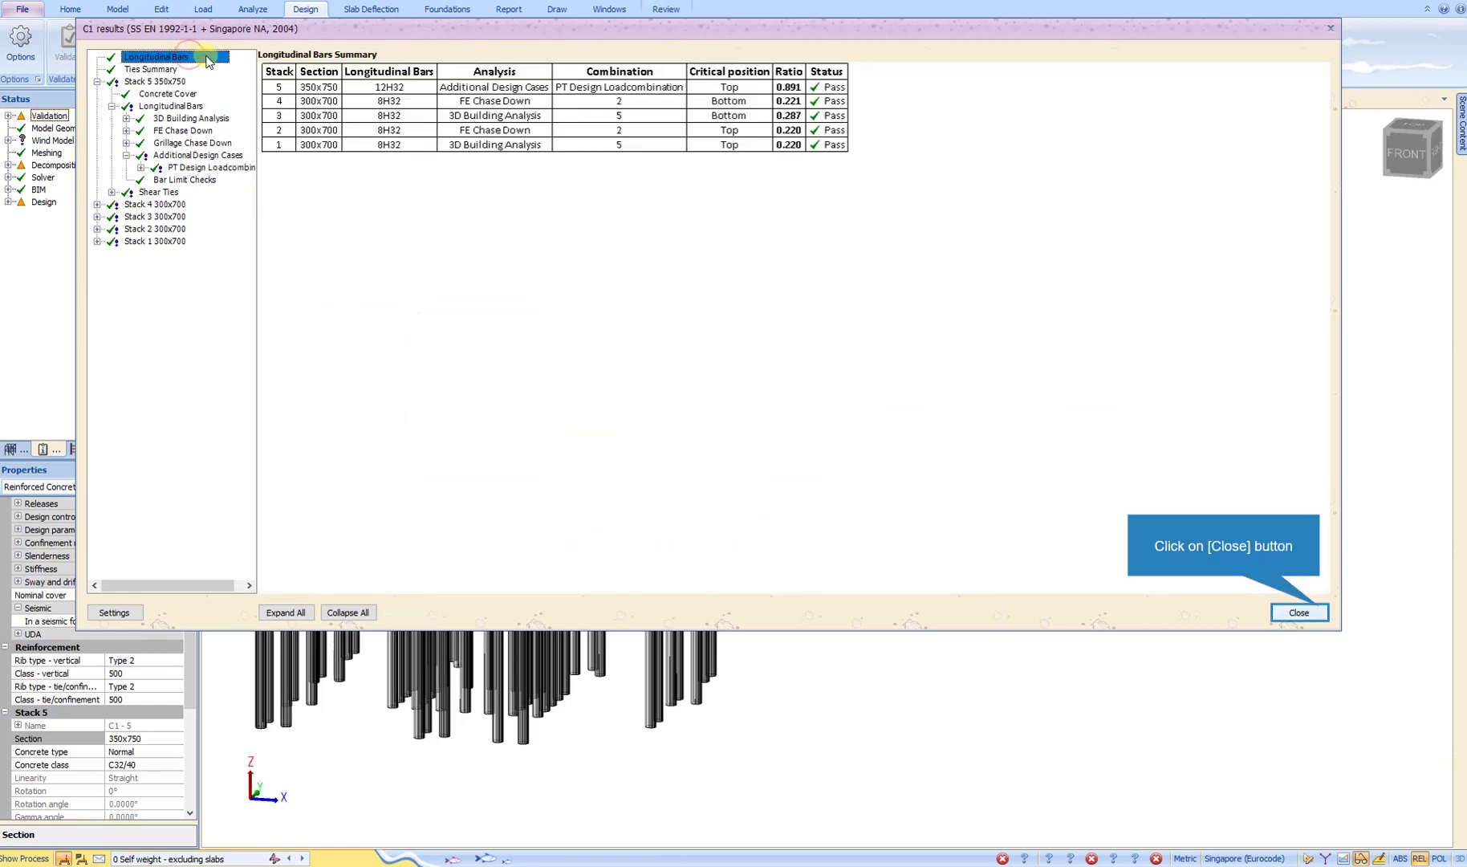
click(1298, 612)
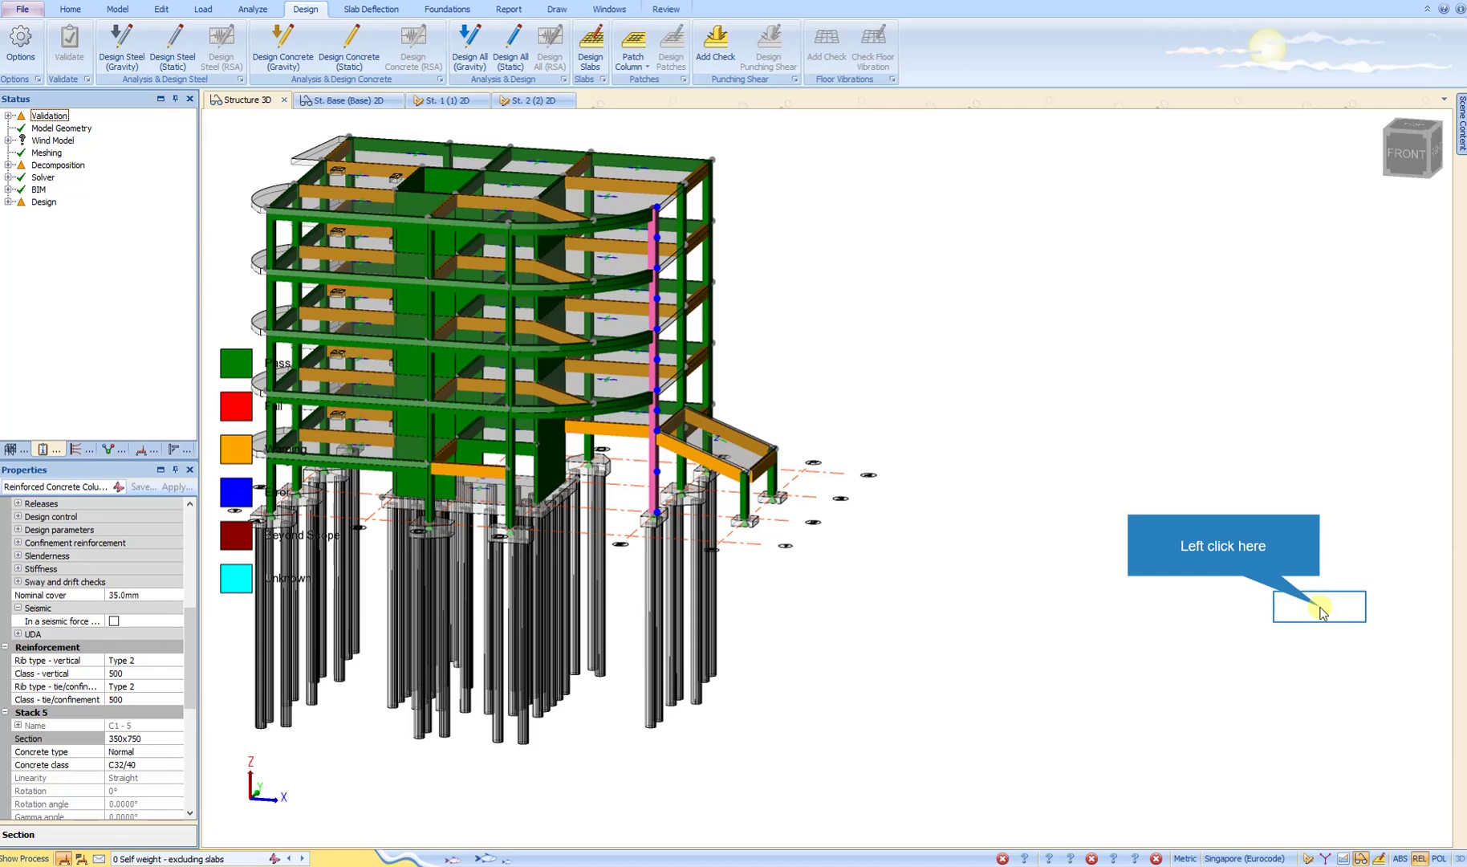